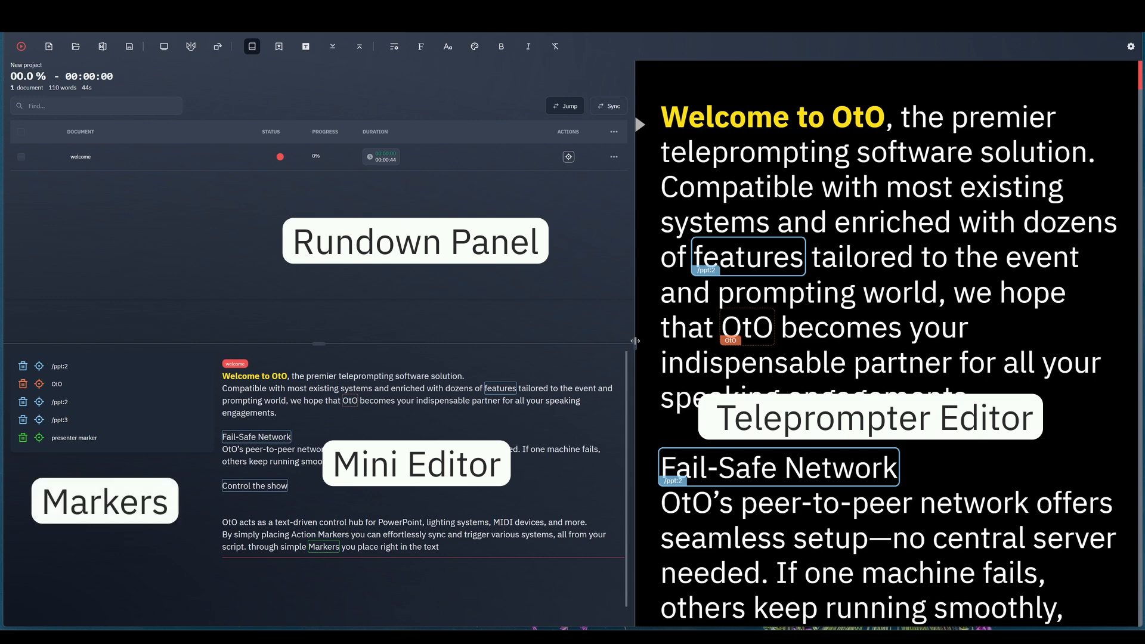
- Reverse the cue indicator's direction in the teleprompter editor, and preview the welcome script by scrolling it down and back to the start
{"action": "mouse_move", "coordinate": [635, 341]}
{"action": "left_mouse_down"}
{"action": "mouse_move", "coordinate": [682, 342]}
{"action": "mouse_move", "coordinate": [633, 342]}
{"action": "left_mouse_up"}
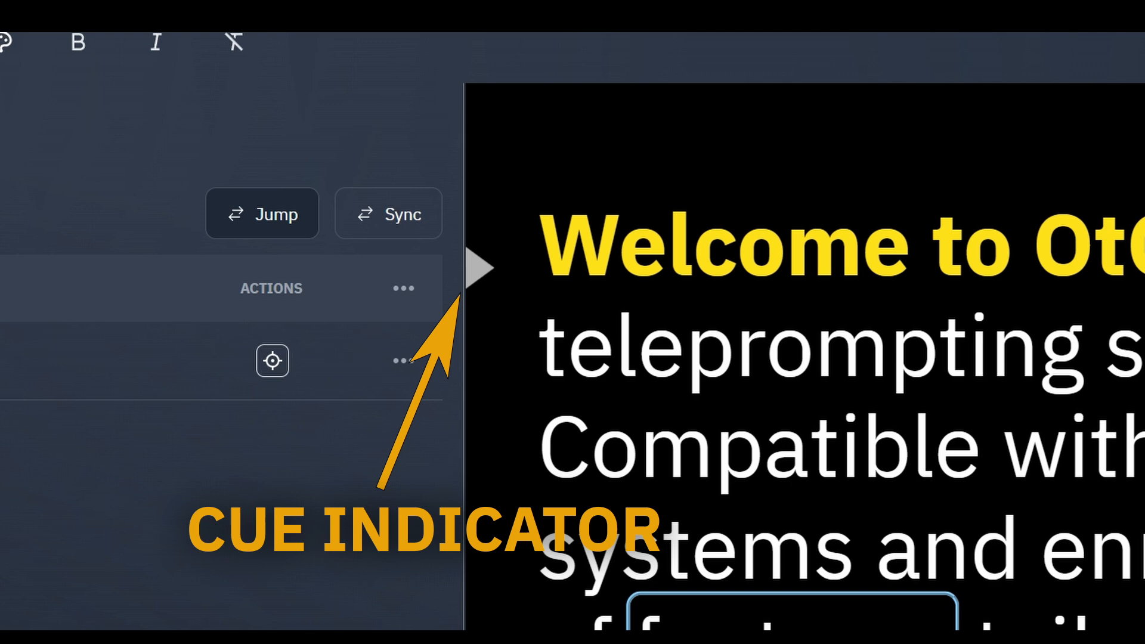
{"action": "left_click", "coordinate": [673, 535]}
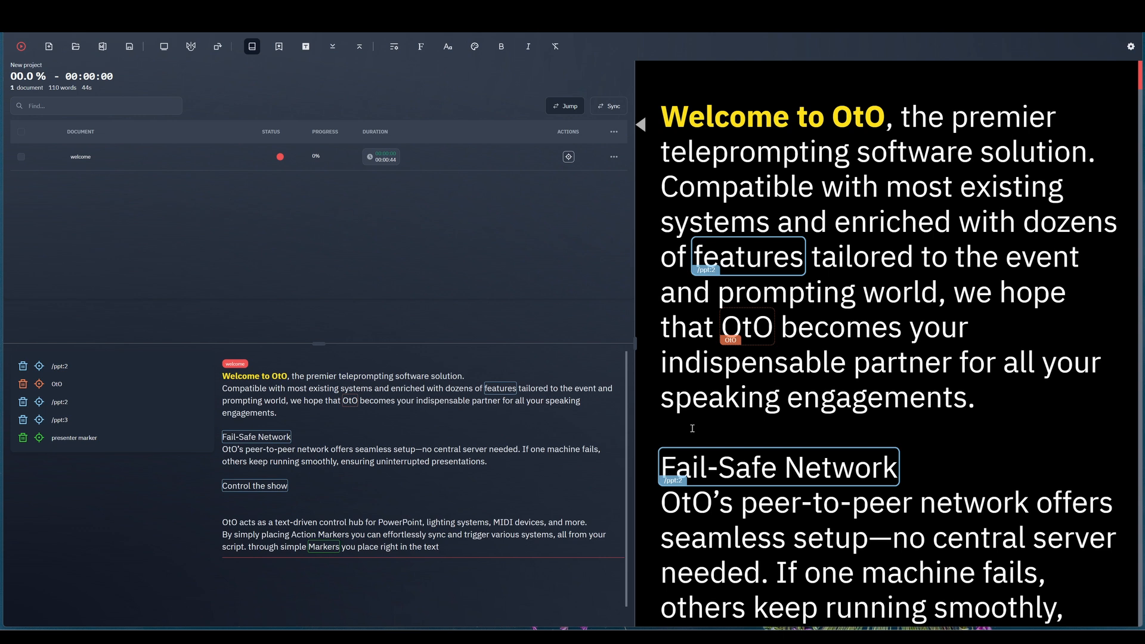
{"action": "scroll", "coordinate": [692, 428], "scroll_direction": "down", "scroll_amount": 2}
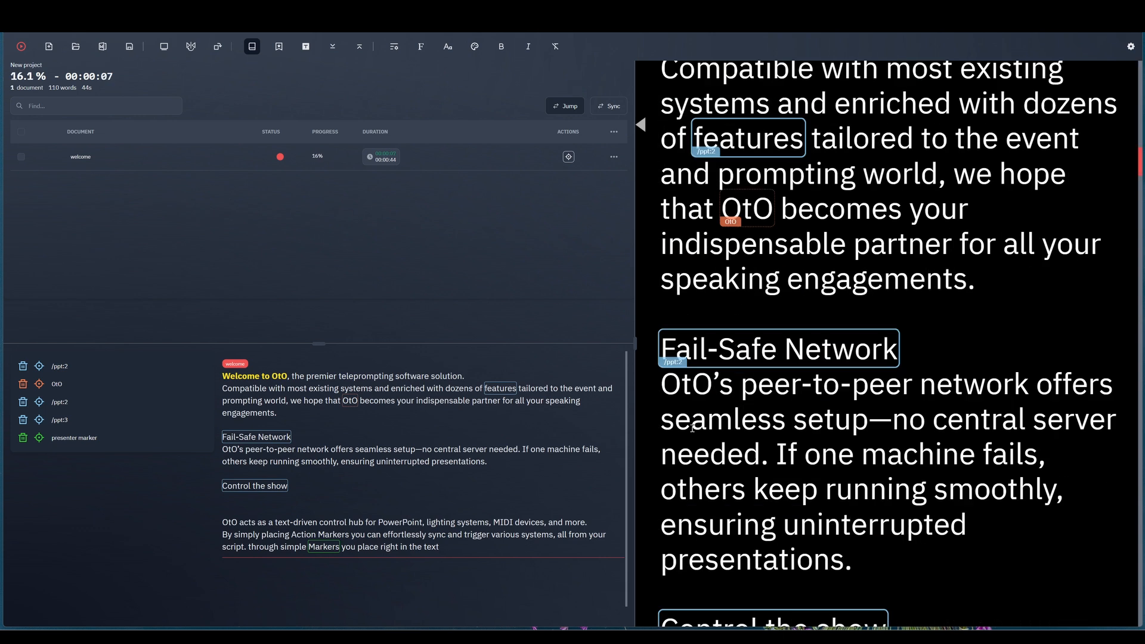
{"action": "scroll", "coordinate": [692, 428], "scroll_direction": "up", "scroll_amount": 2}
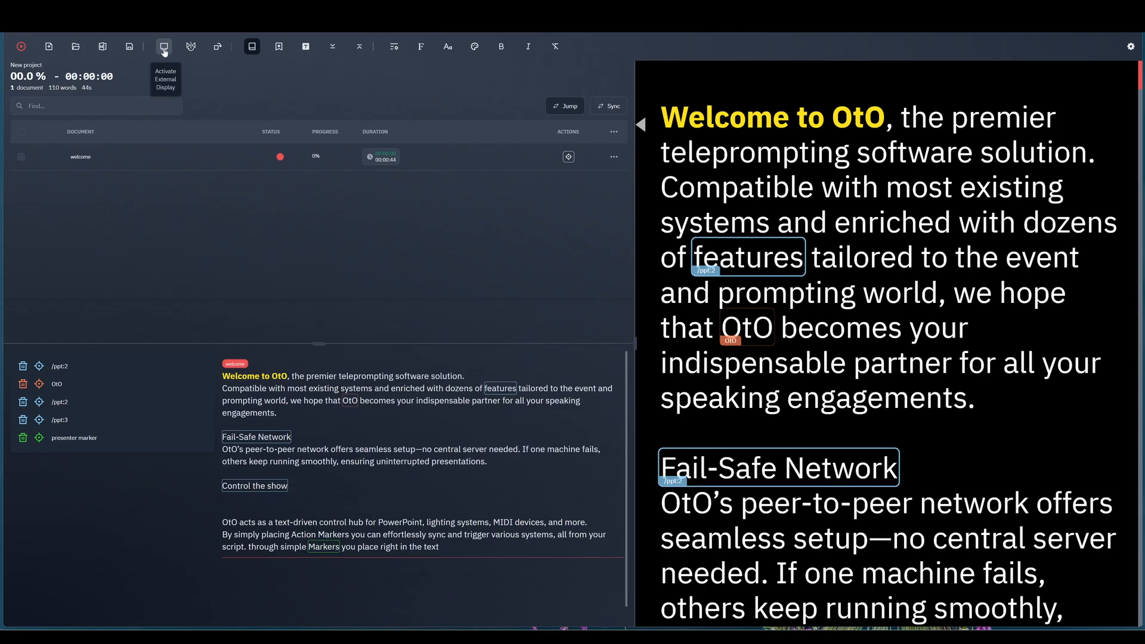
- Activate the external display and move its window over the rundown panel and mini editor
{"action": "left_click", "coordinate": [514, 77]}
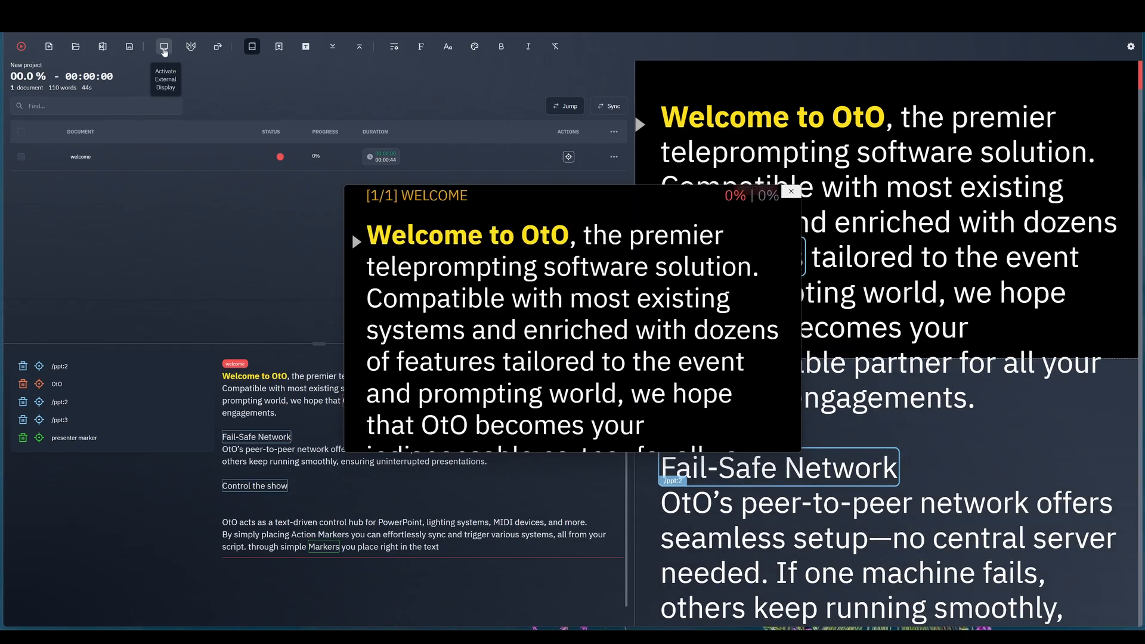
{"action": "left_click", "coordinate": [165, 48]}
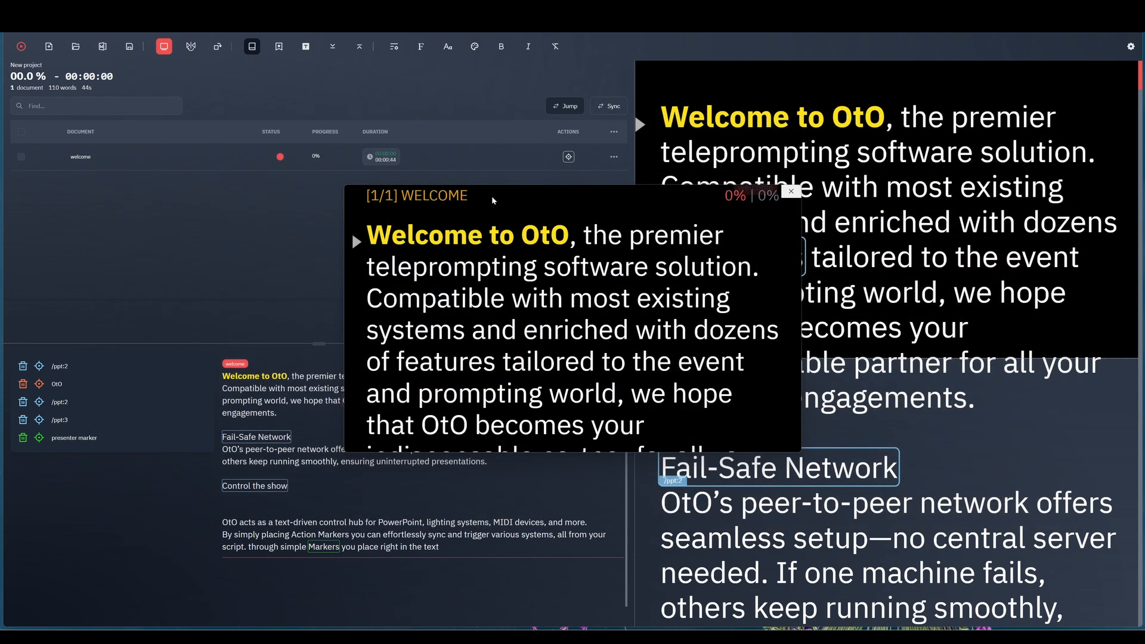
{"action": "left_click_drag", "start_coordinate": [493, 199], "coordinate": [201, 215]}
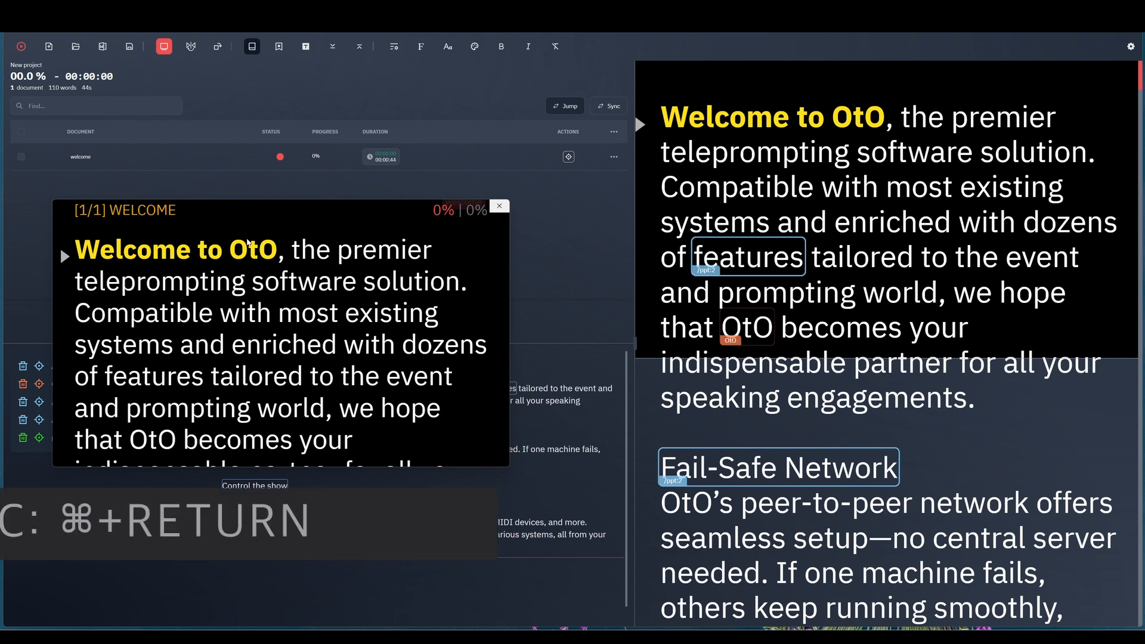
- Switch the external display to full screen and back, and reduce its window size over the rundown panel
{"action": "key", "text": "F11"}
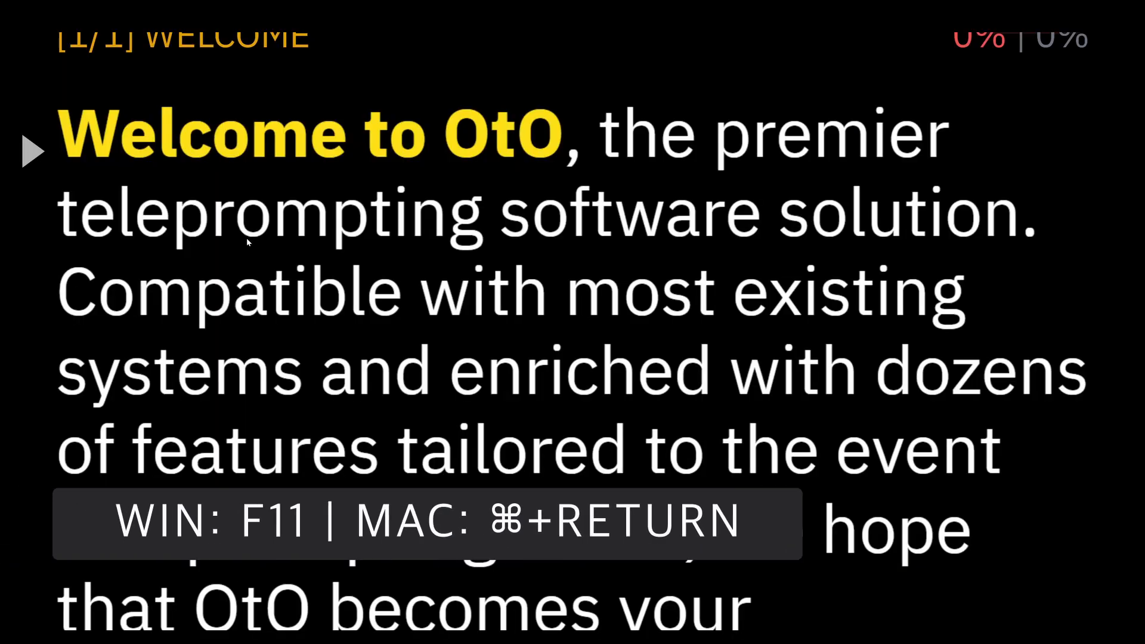
{"action": "key", "text": "F11"}
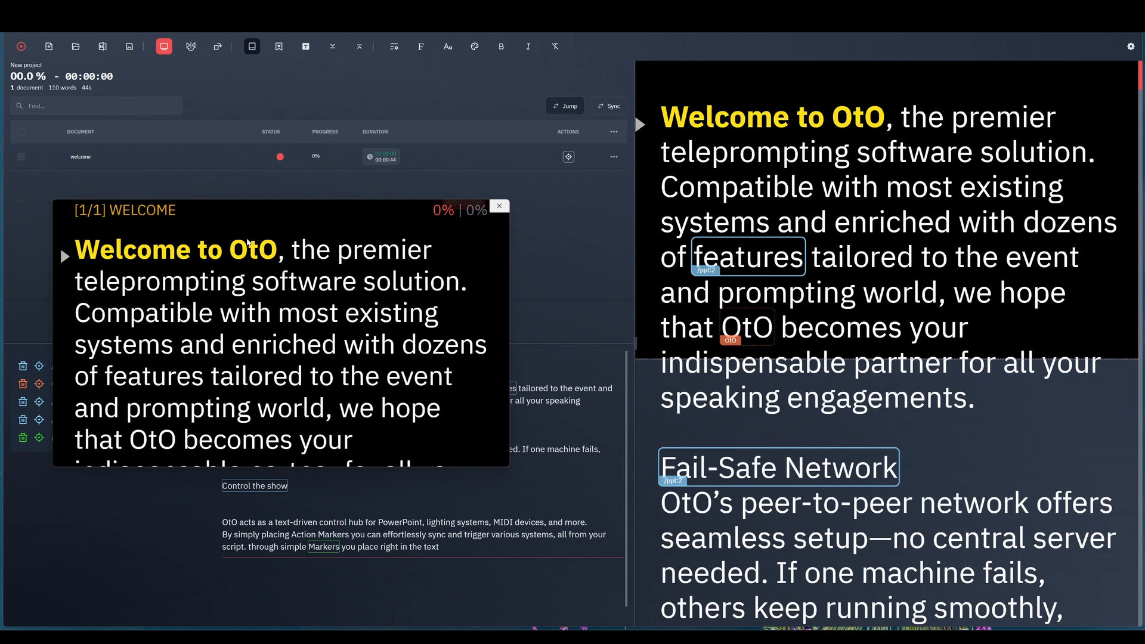
{"action": "left_click_drag", "start_coordinate": [248, 240], "coordinate": [282, 180]}
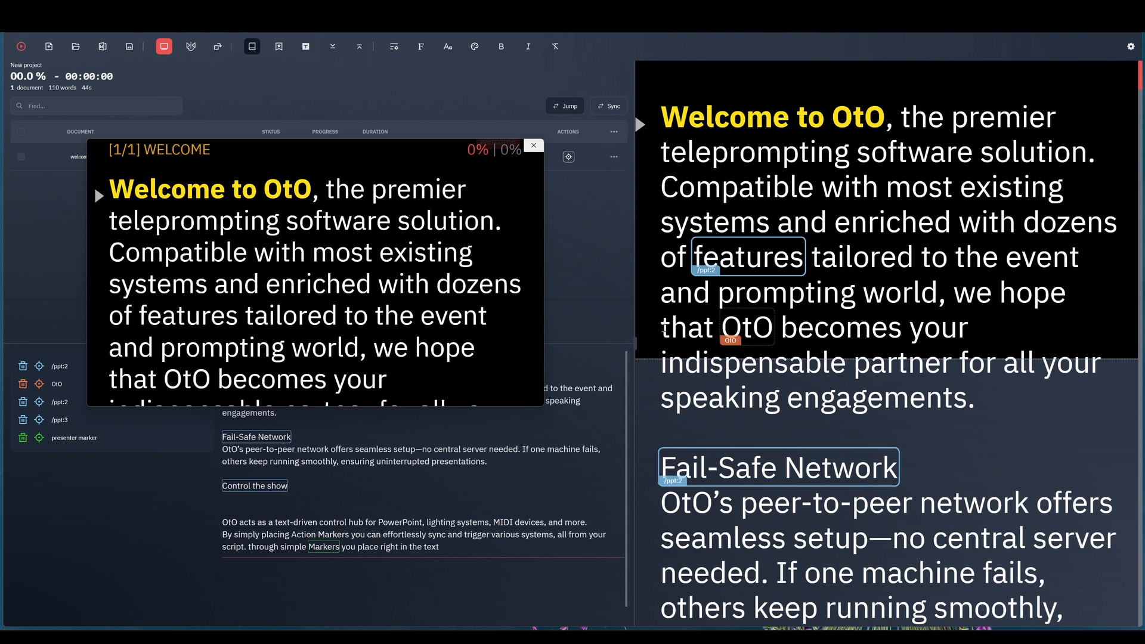
{"action": "left_click_drag", "start_coordinate": [543, 405], "coordinate": [406, 327]}
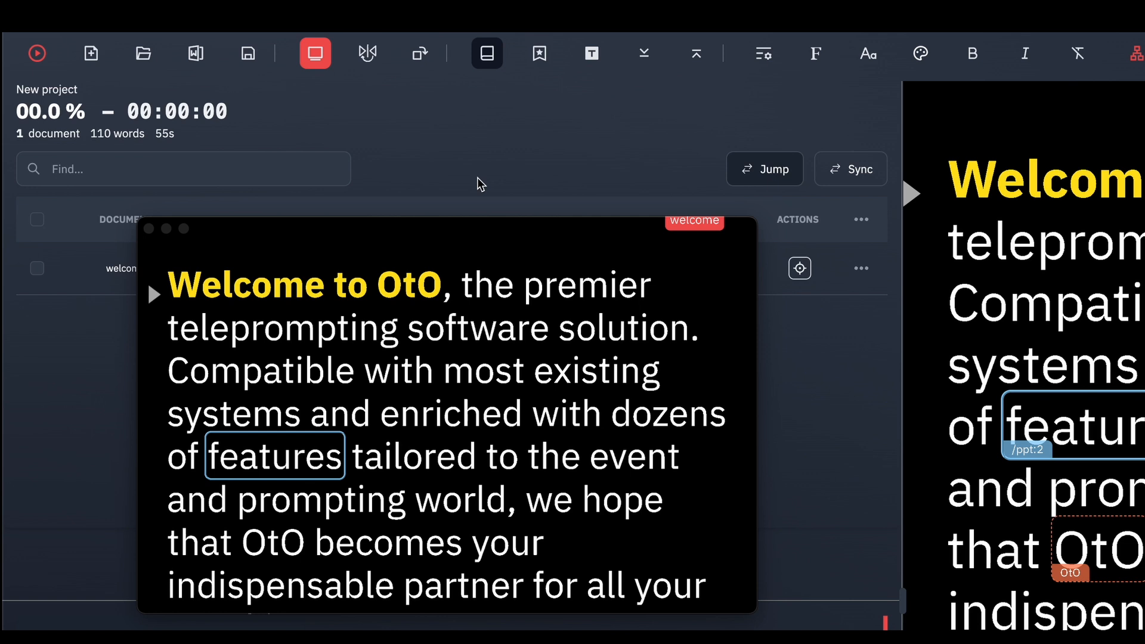
- Activate mirror mode for the external display and try rotating its output
{"action": "left_click", "coordinate": [368, 53]}
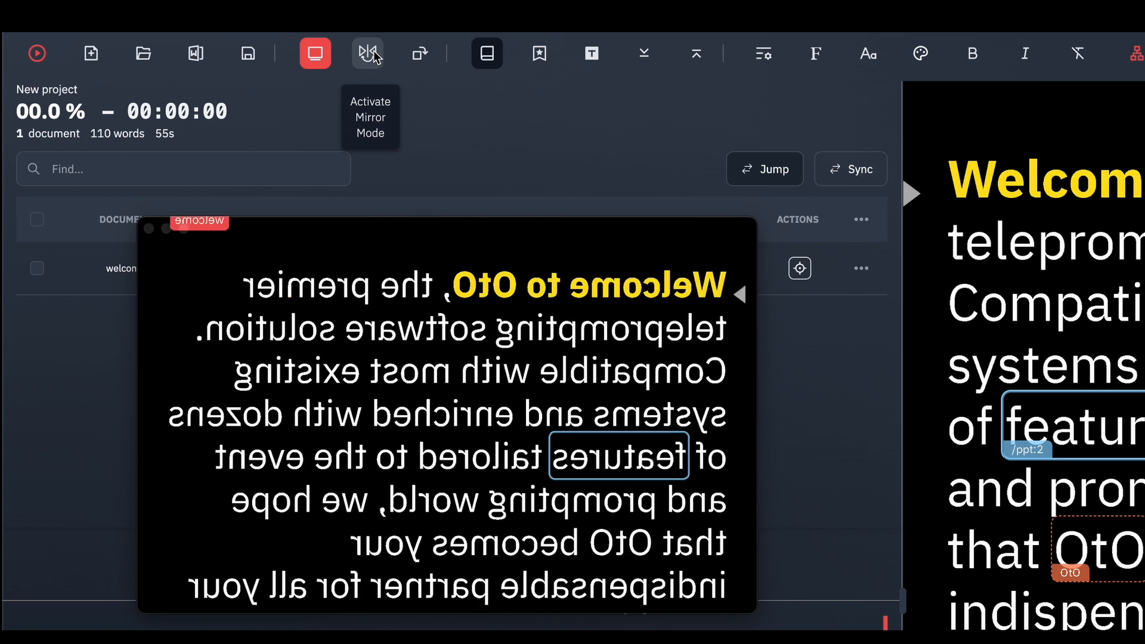
{"action": "left_click", "coordinate": [420, 55]}
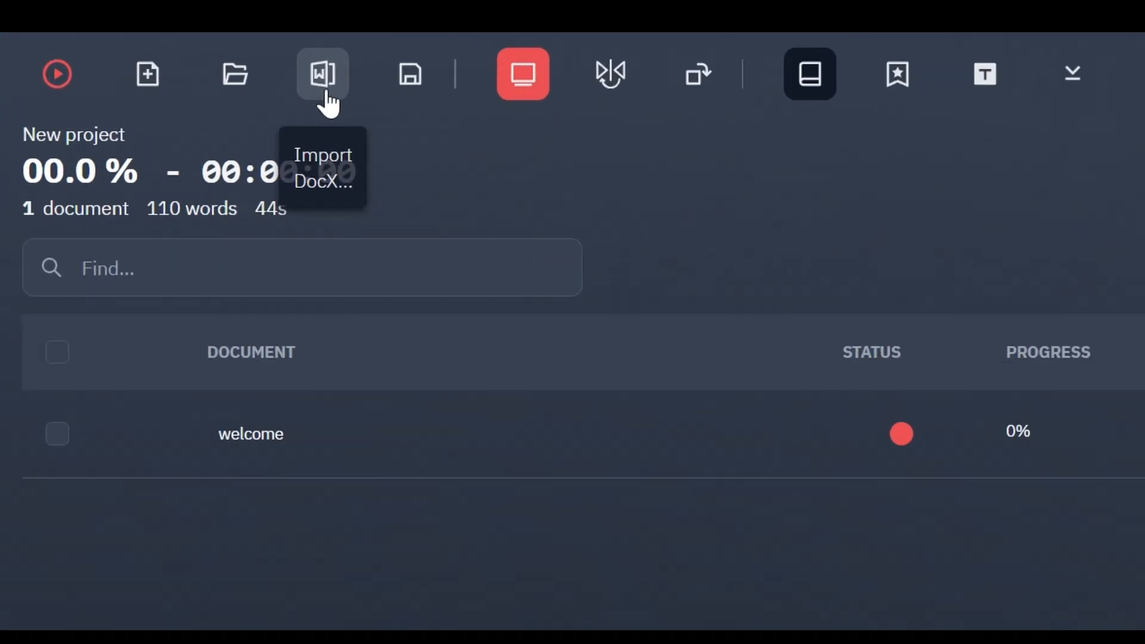
- Import kennedy 1.docx and R. Gephardt.docx into the project, and move the external display window below the rundown list
{"action": "left_click", "coordinate": [30, 69]}
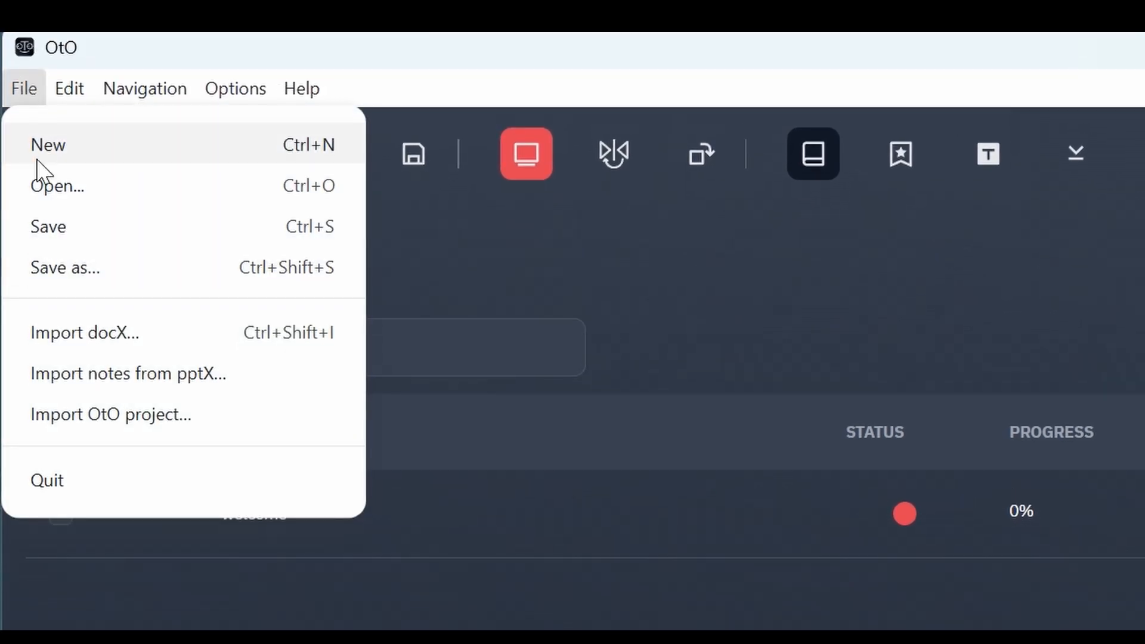
{"action": "left_click", "coordinate": [72, 351]}
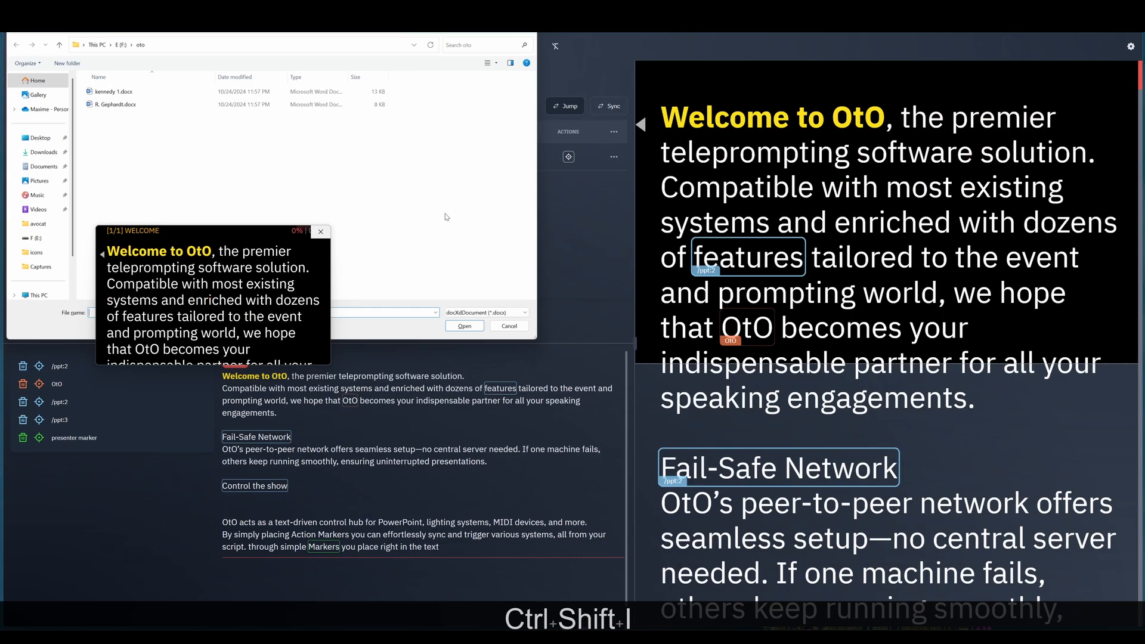
{"action": "left_click_drag", "start_coordinate": [226, 136], "coordinate": [123, 78]}
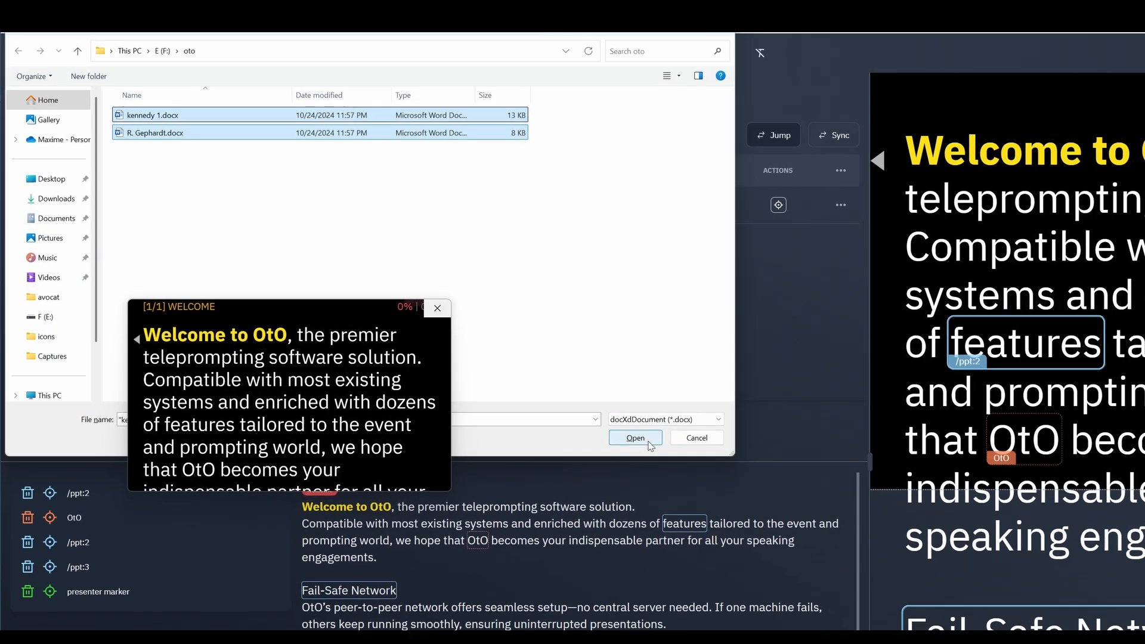
{"action": "left_click", "coordinate": [465, 326]}
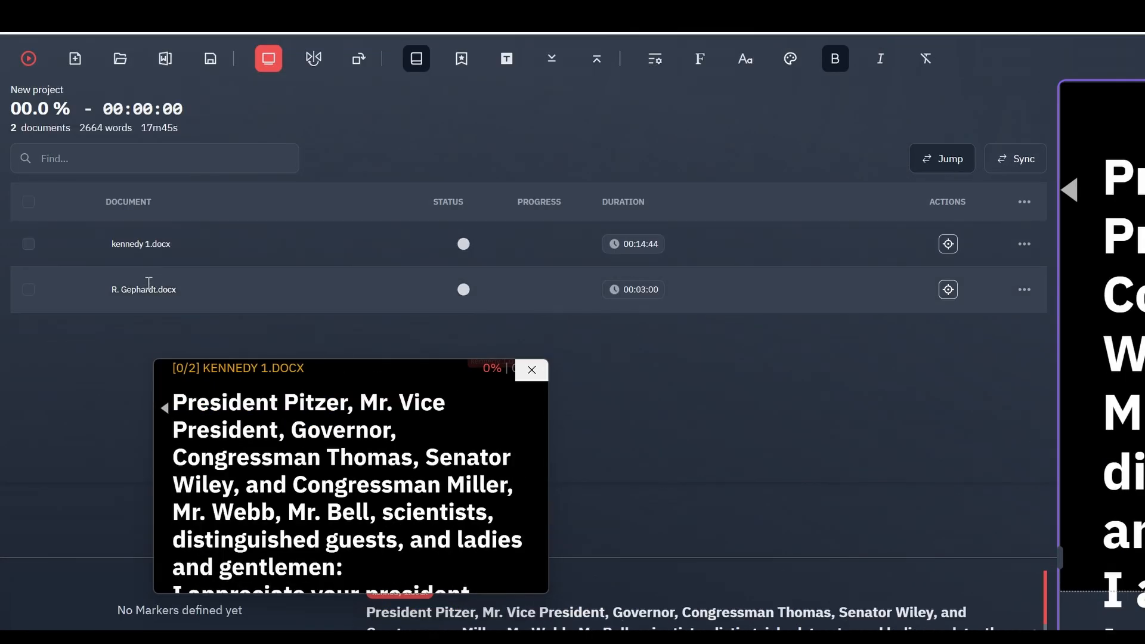
{"action": "left_click_drag", "start_coordinate": [269, 402], "coordinate": [189, 425]}
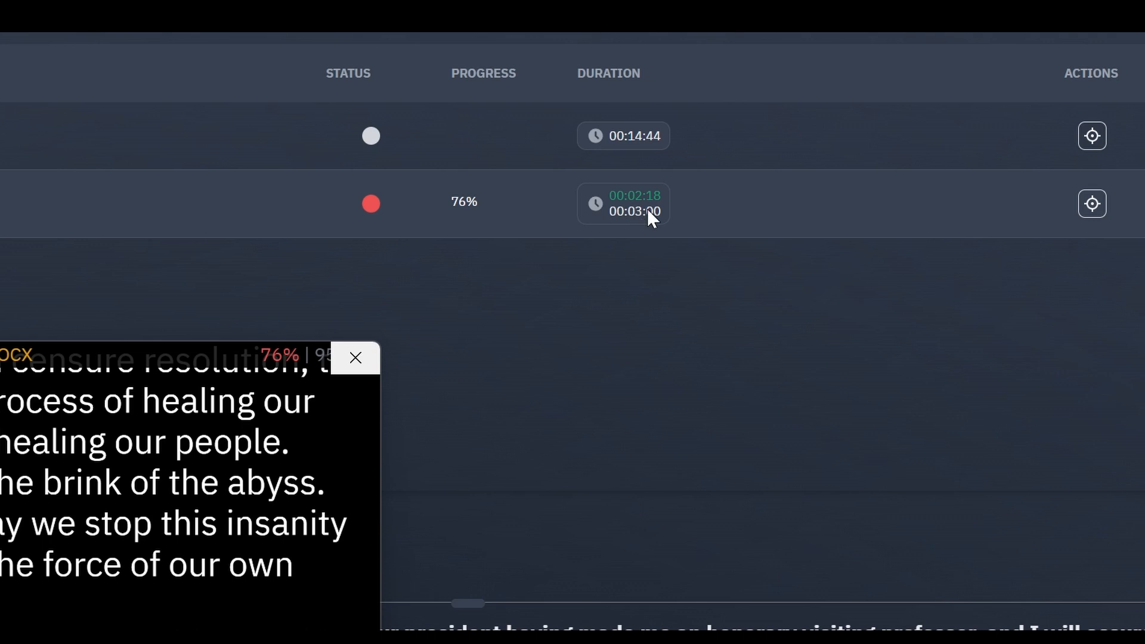
{"action": "left_click", "coordinate": [595, 203]}
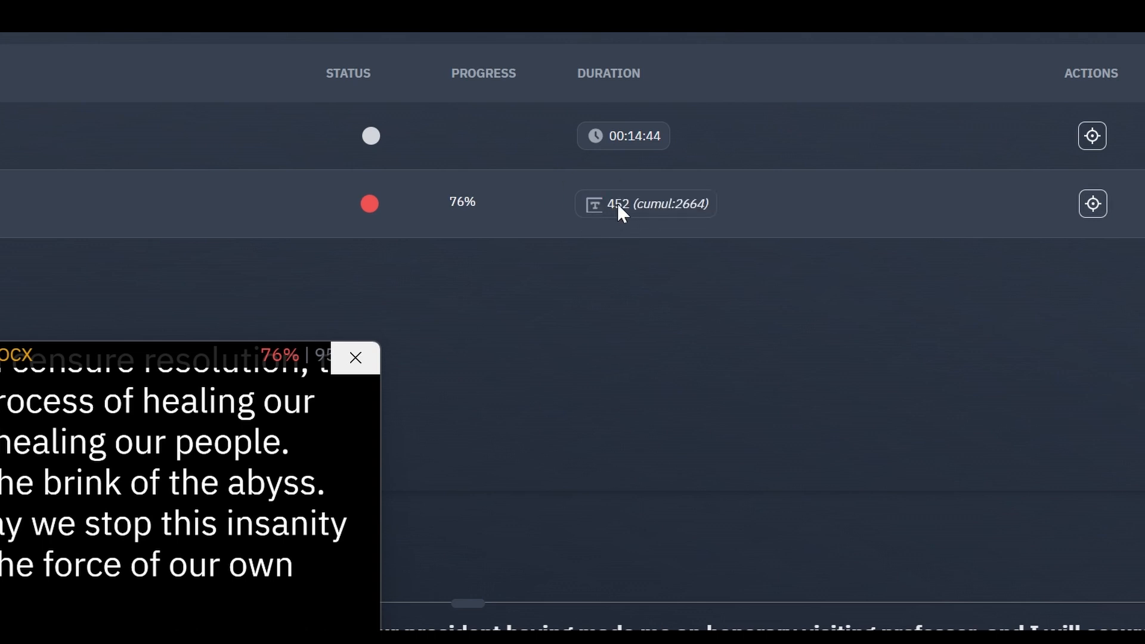
{"action": "left_click", "coordinate": [614, 203]}
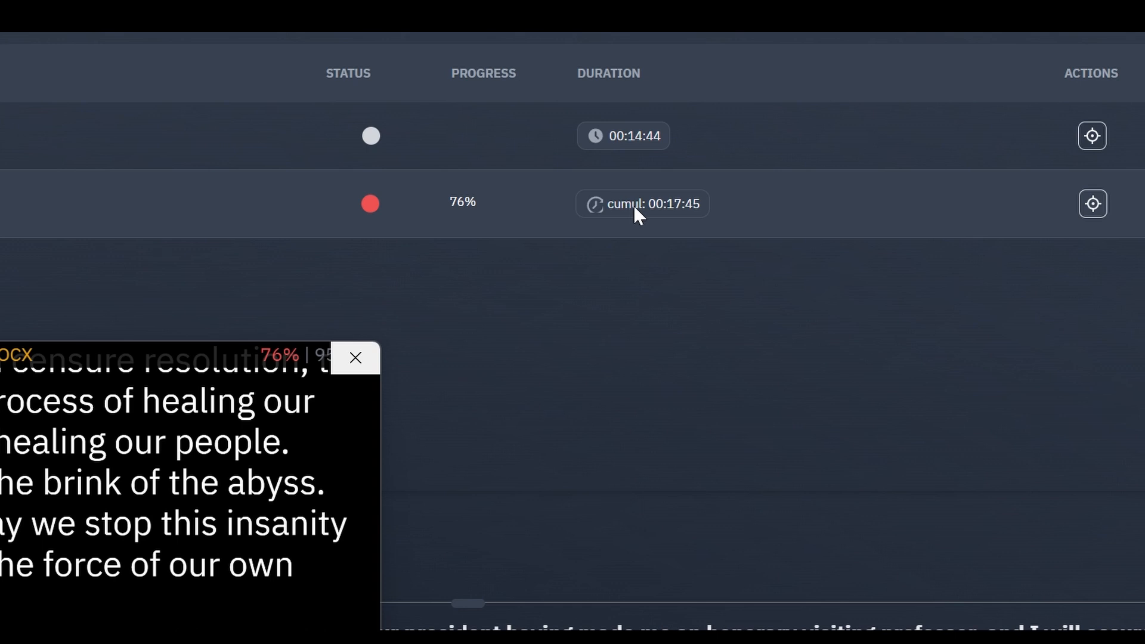
{"action": "left_click", "coordinate": [633, 205]}
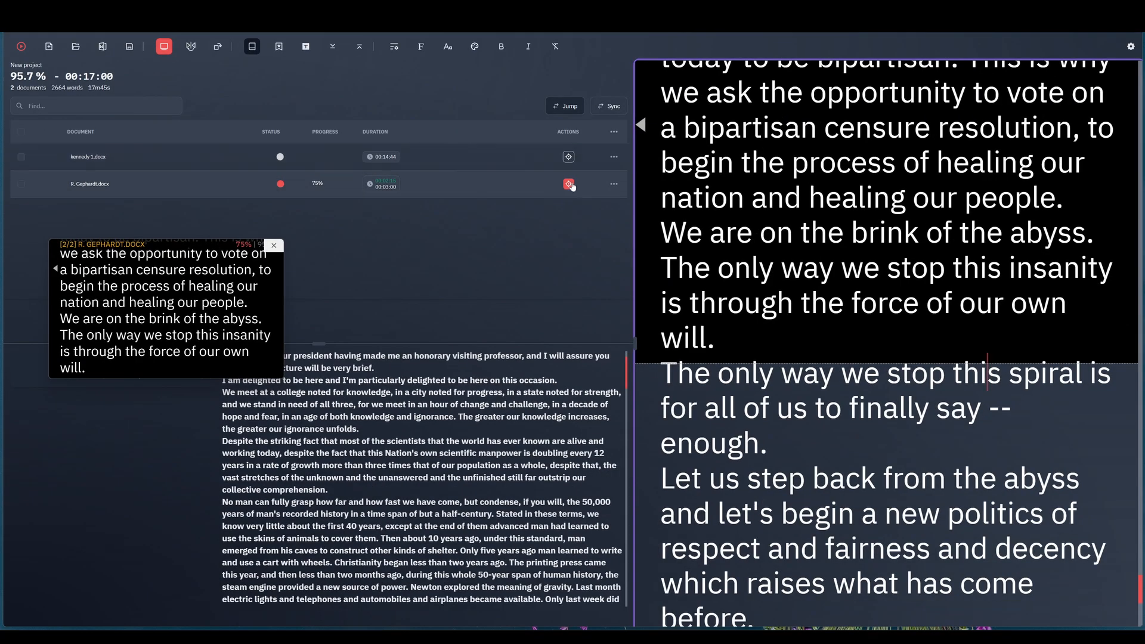
- Jump the teleprompter back and forth between kennedy 1.docx and R. Gephardt.docx, finishing on kennedy 1.docx
{"action": "left_click", "coordinate": [569, 158]}
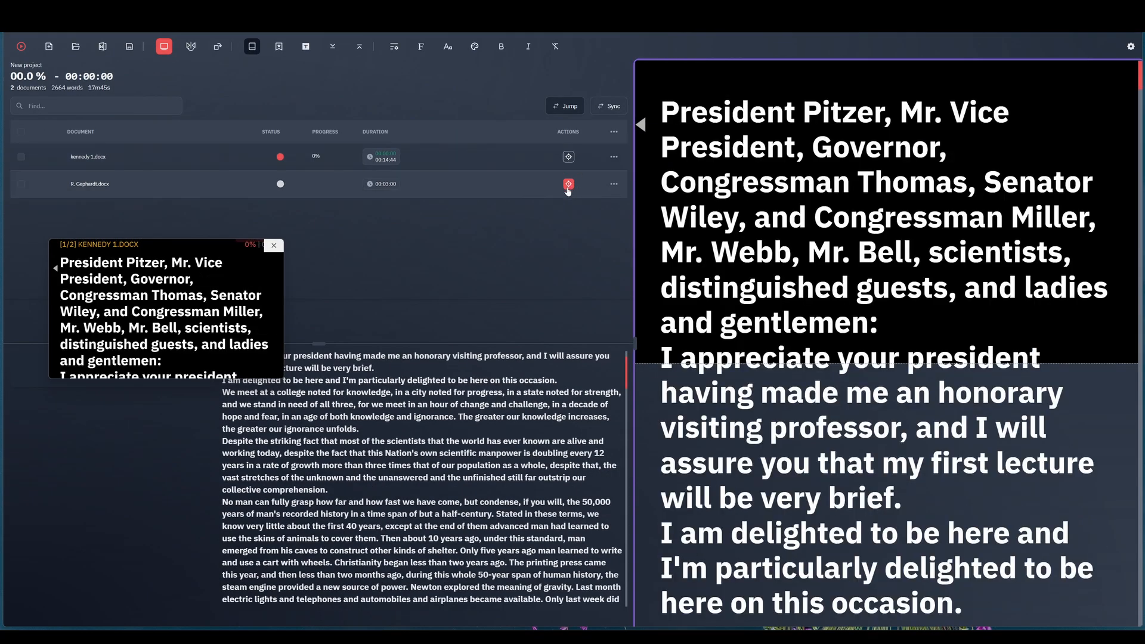
{"action": "left_click", "coordinate": [568, 186]}
{"action": "left_click", "coordinate": [568, 158]}
{"action": "left_click", "coordinate": [568, 185]}
{"action": "left_click", "coordinate": [568, 160]}
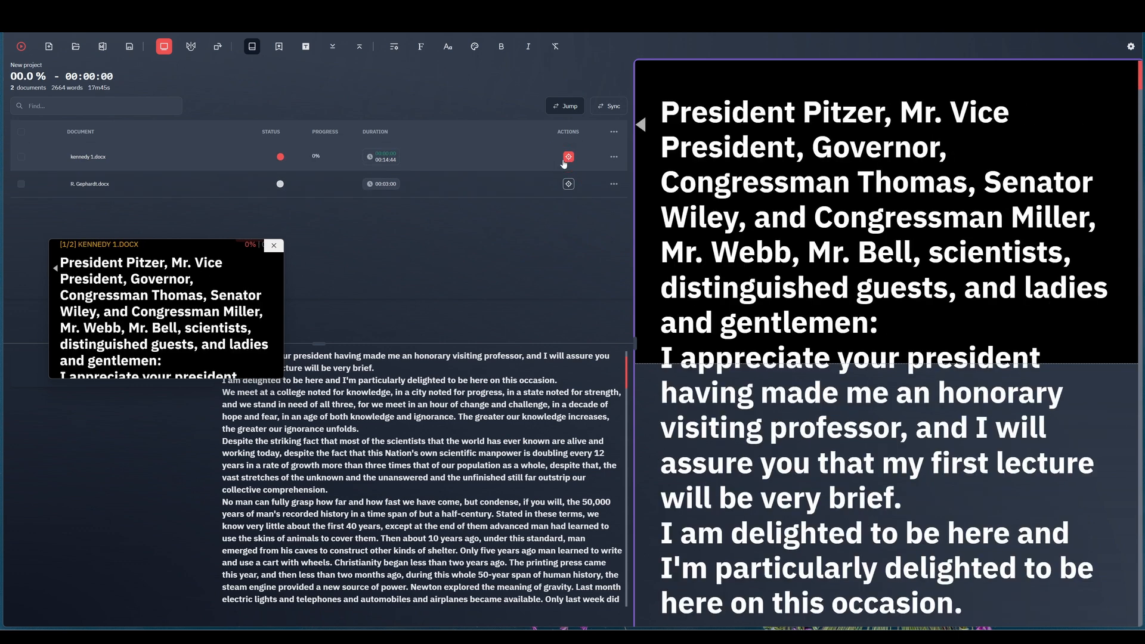
{"action": "left_click", "coordinate": [565, 158]}
{"action": "left_click", "coordinate": [568, 184]}
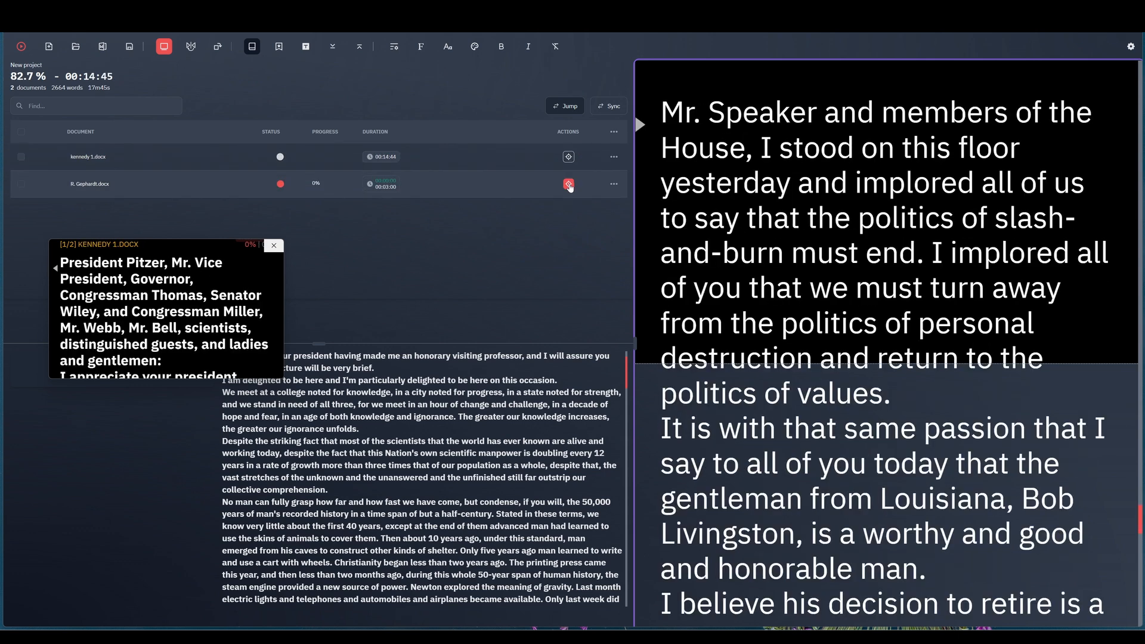
{"action": "left_click", "coordinate": [568, 157]}
- Split kennedy 1.docx at the cursor in the blank line after "in an age of both knowledge and ignorance."
{"action": "left_click", "coordinate": [614, 156]}
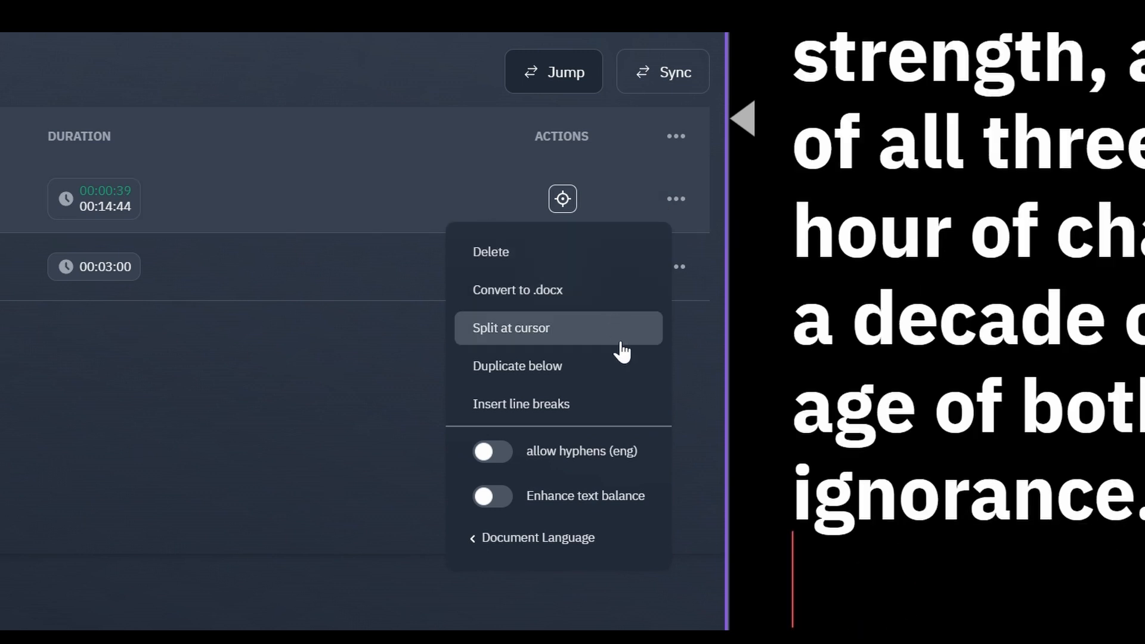
{"action": "left_click", "coordinate": [977, 581]}
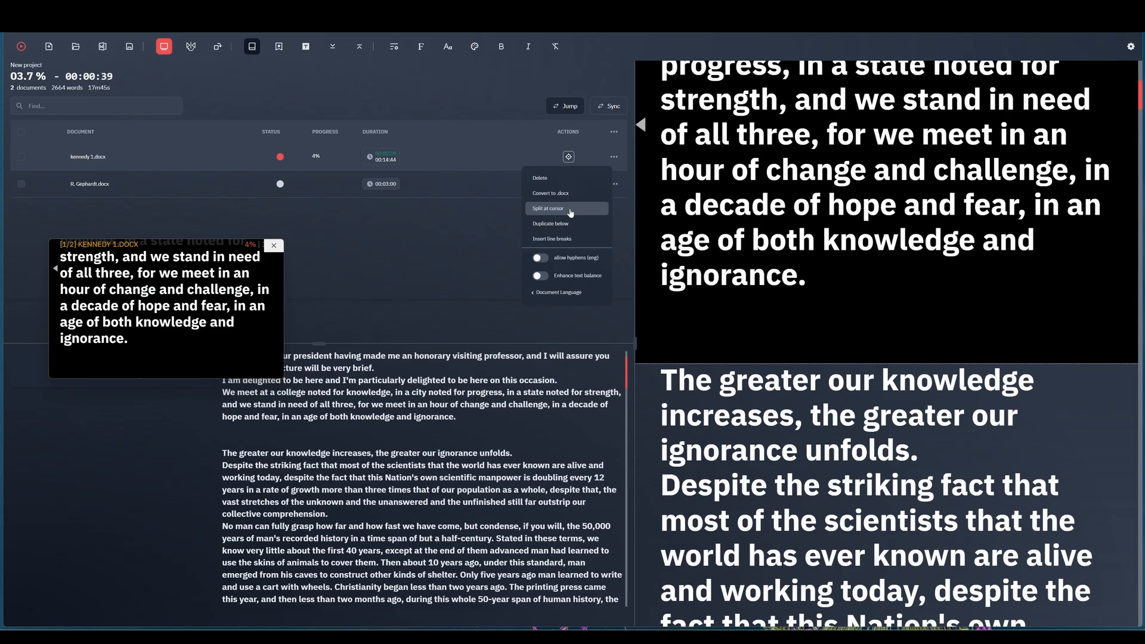
{"action": "left_click", "coordinate": [571, 210]}
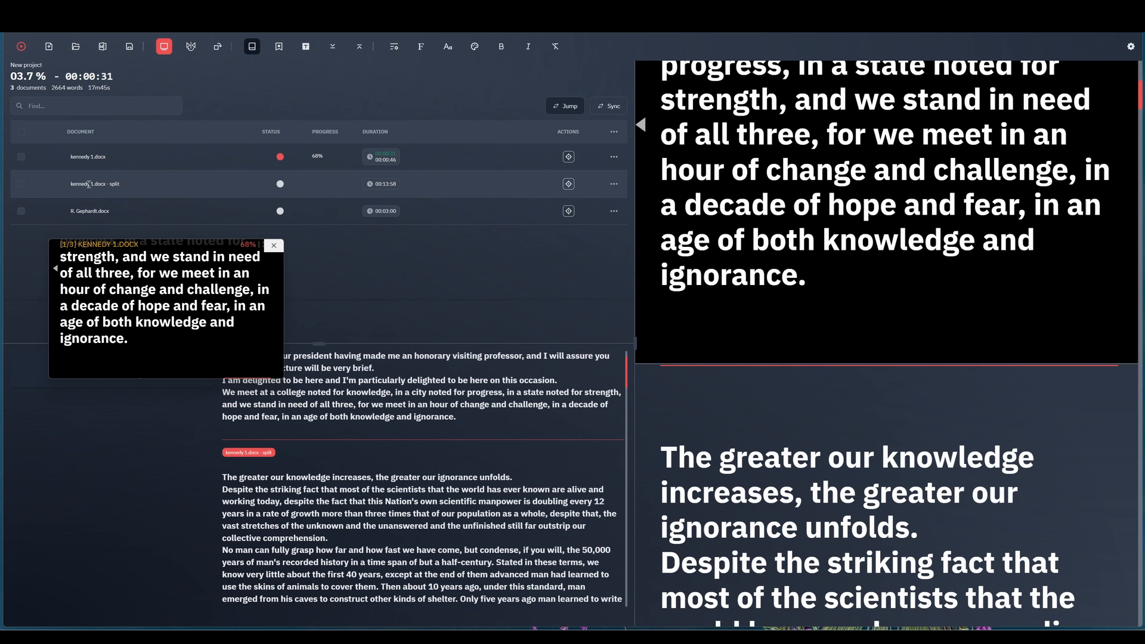
- Remove the document "kennedy 1.docx - split" from the rundown using the actions for selected documents
{"action": "scroll", "coordinate": [767, 409], "scroll_direction": "up", "scroll_amount": 4}
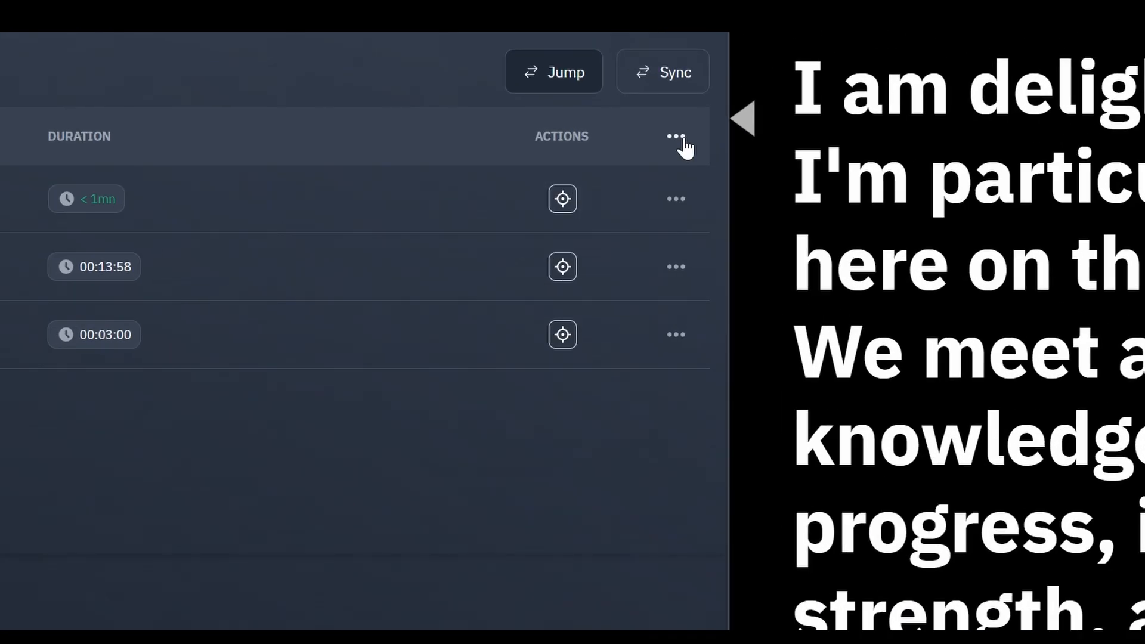
{"action": "left_click", "coordinate": [680, 141]}
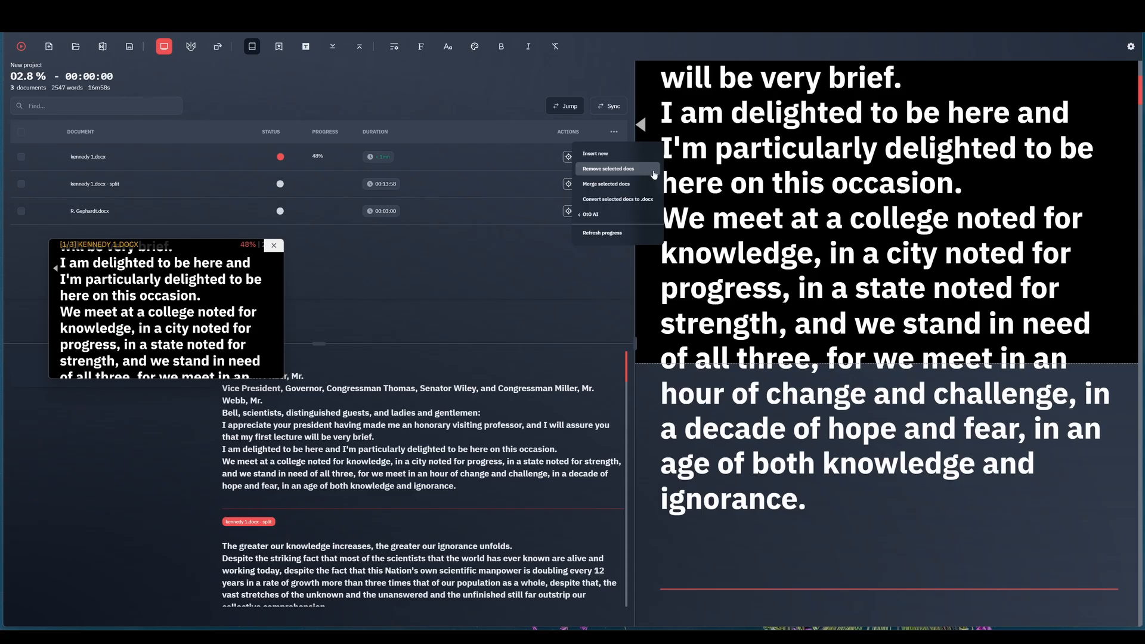
{"action": "left_click", "coordinate": [22, 132]}
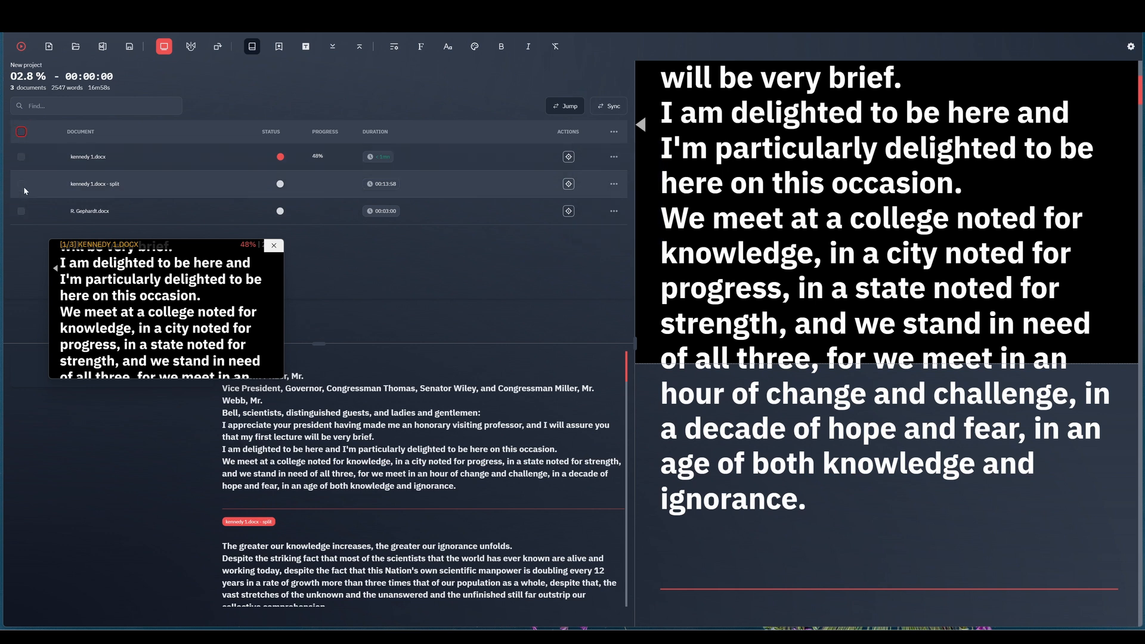
{"action": "left_click", "coordinate": [22, 133]}
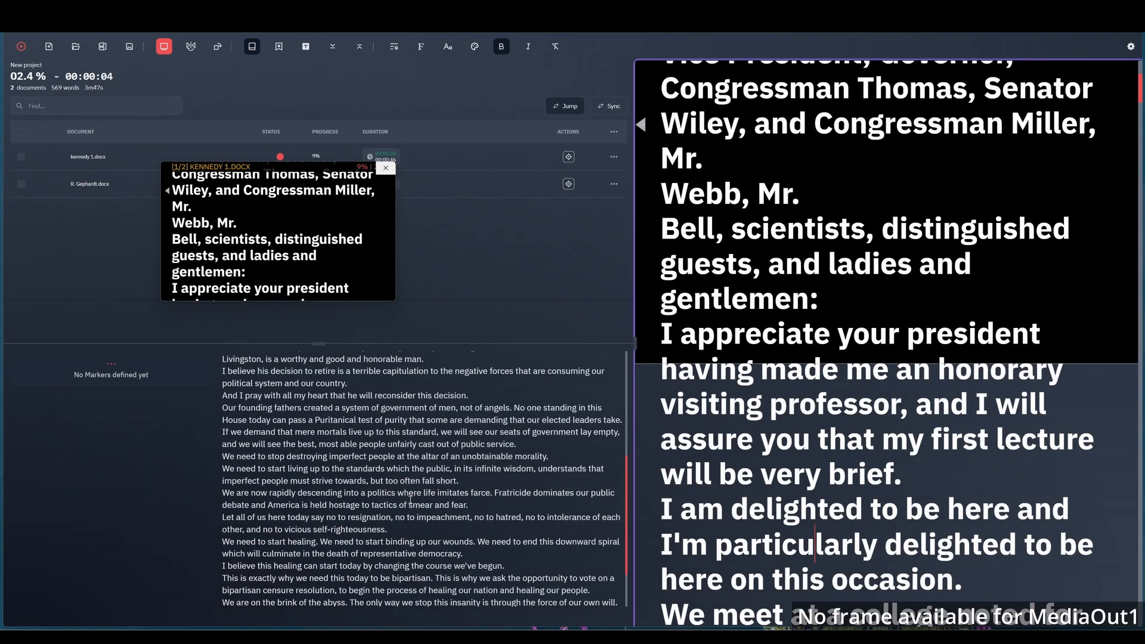
- Browse the text of both documents in the mini editor from start to end
{"action": "scroll", "coordinate": [410, 499], "scroll_direction": "down", "scroll_amount": 3}
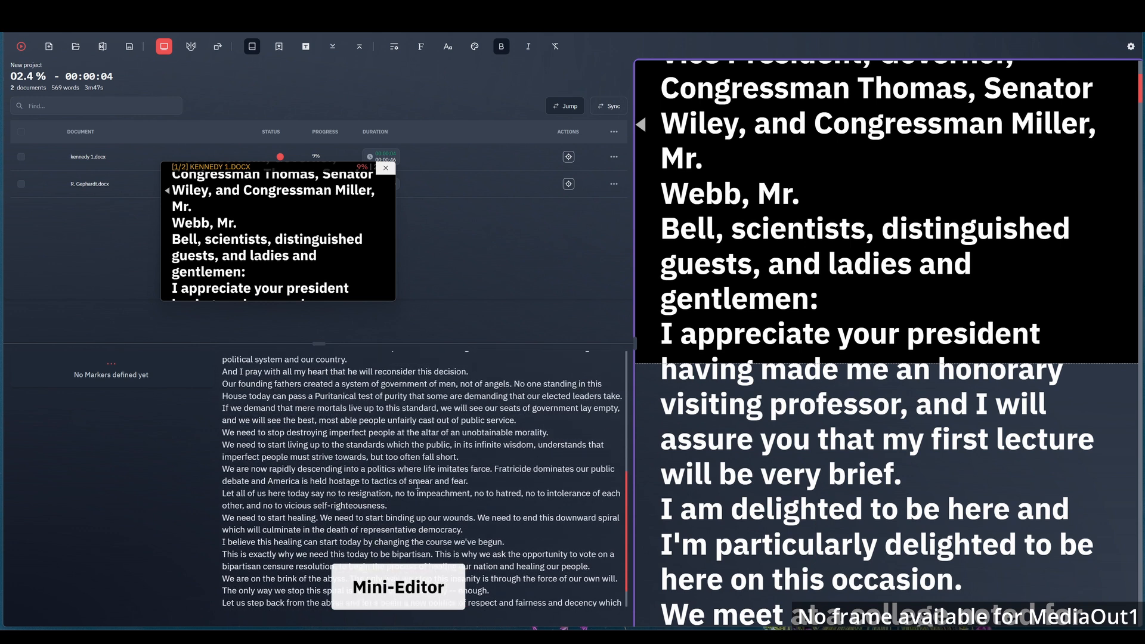
{"action": "left_click", "coordinate": [456, 510]}
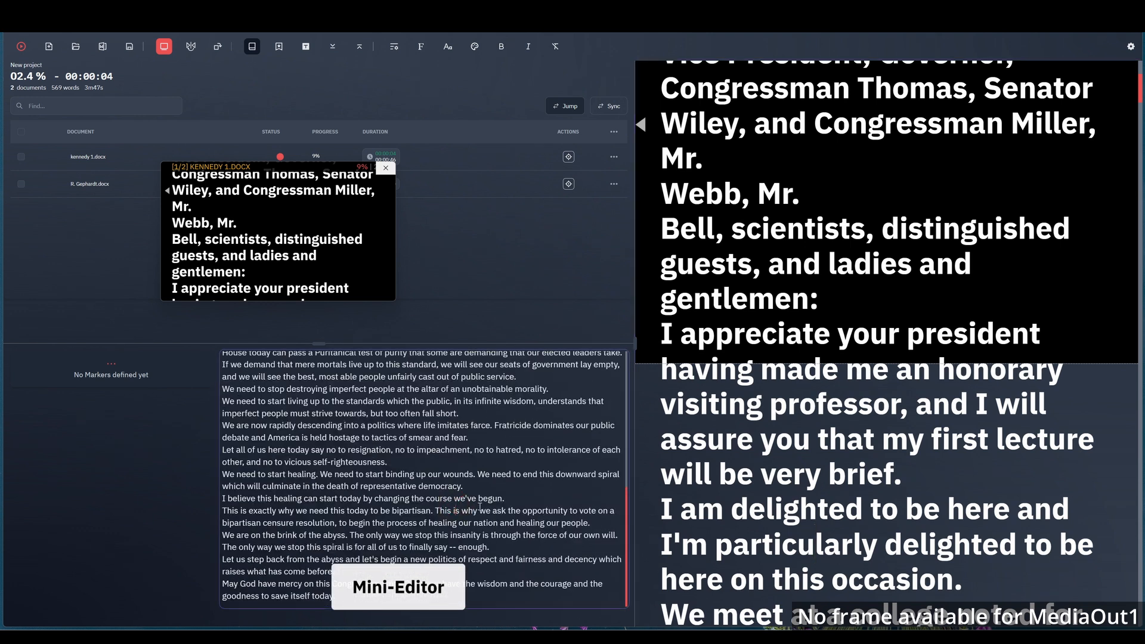
{"action": "scroll", "coordinate": [491, 429], "scroll_direction": "up", "scroll_amount": 10}
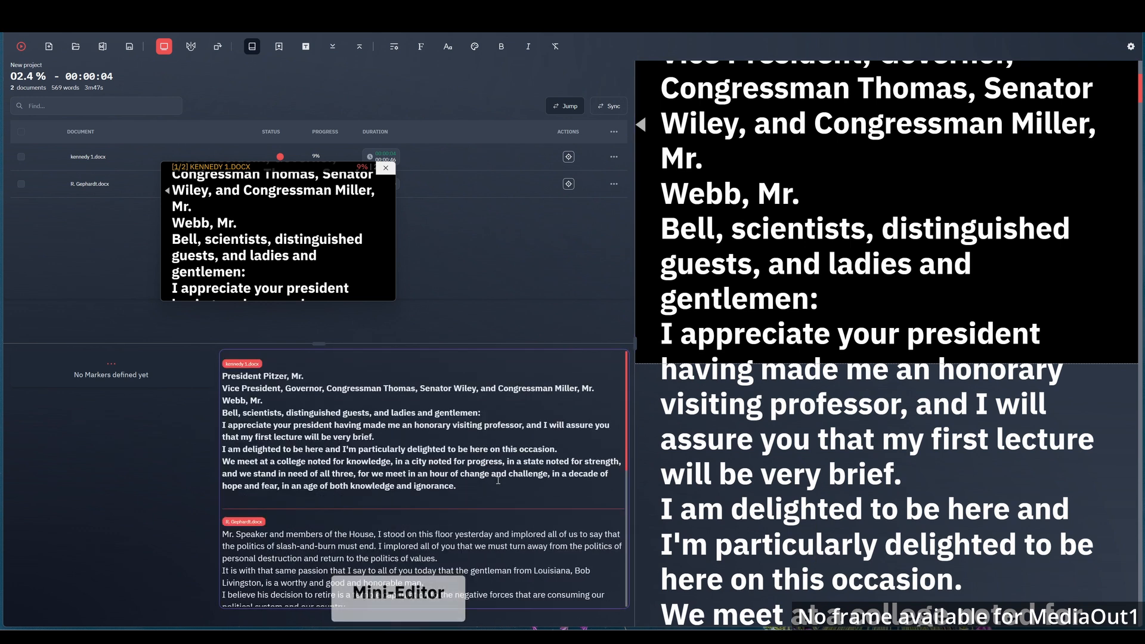
{"action": "scroll", "coordinate": [483, 430], "scroll_direction": "down", "scroll_amount": 10}
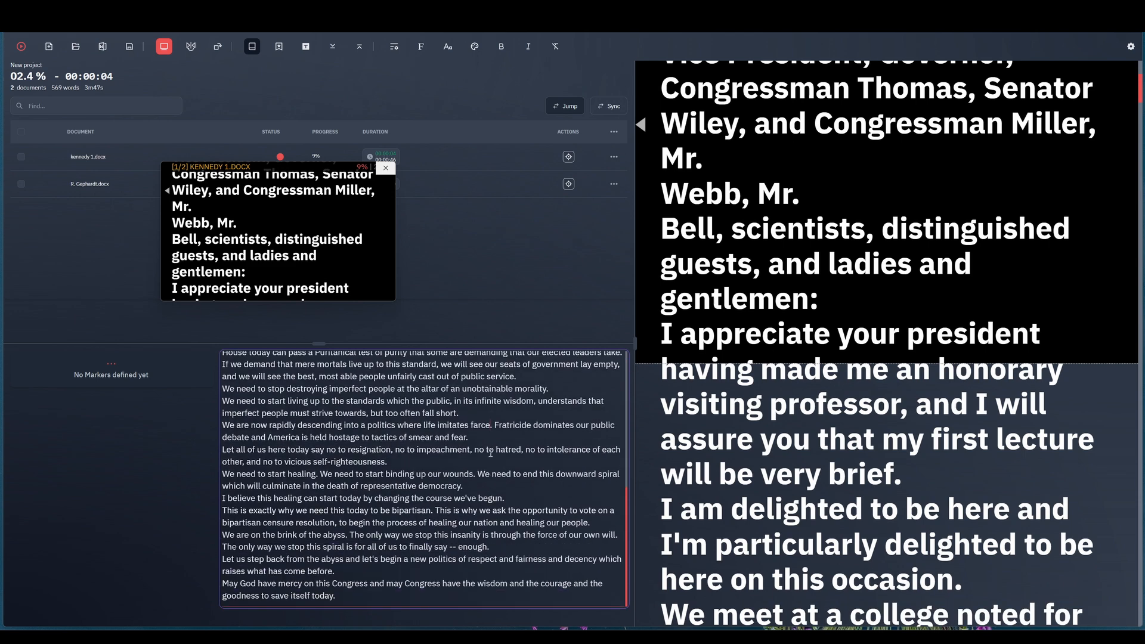
- Sync the mini editor with the teleprompter position, and jump the teleprompter to the word "bipartisan" in R. Gephardt.docx
{"action": "scroll", "coordinate": [482, 450], "scroll_direction": "up", "scroll_amount": 5}
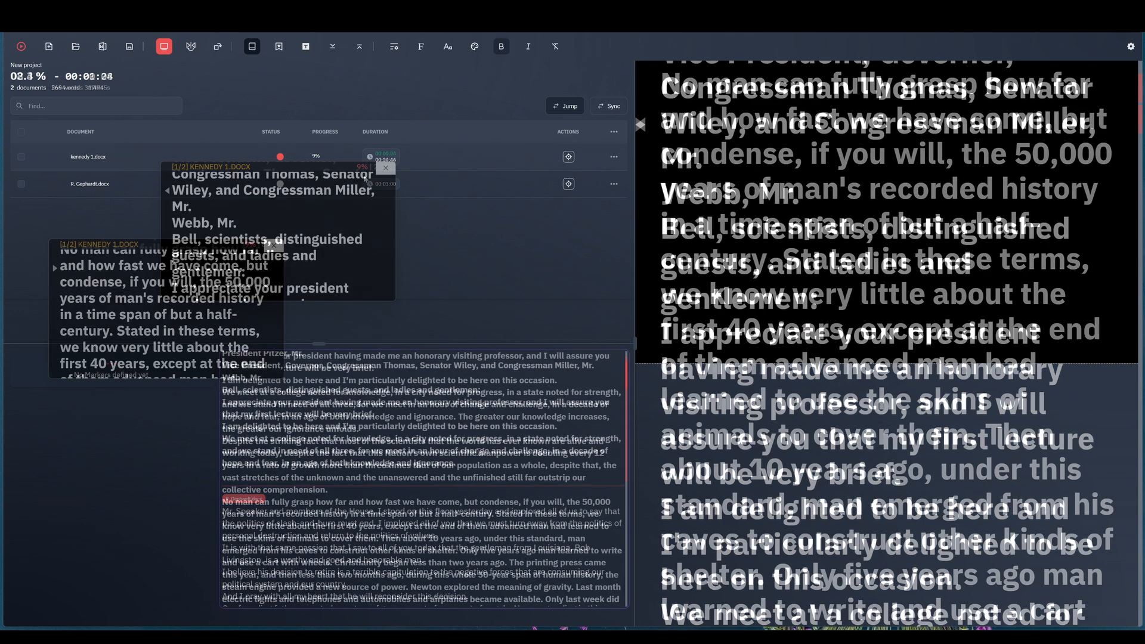
{"action": "scroll", "coordinate": [888, 318], "scroll_direction": "down", "scroll_amount": 7}
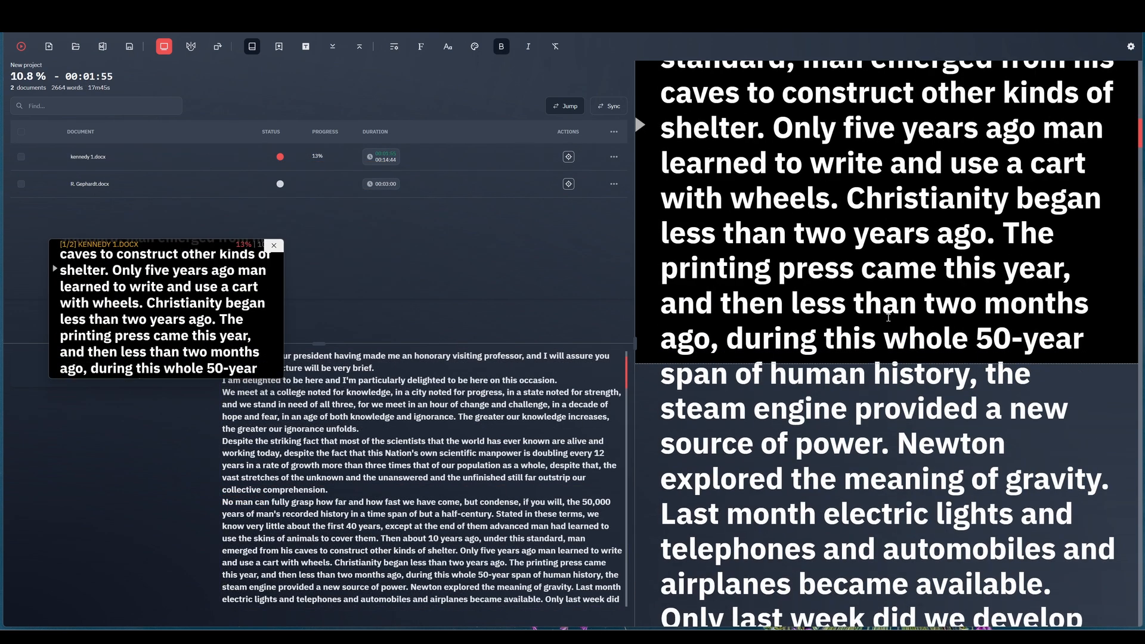
{"action": "scroll", "coordinate": [887, 318], "scroll_direction": "down", "scroll_amount": 20}
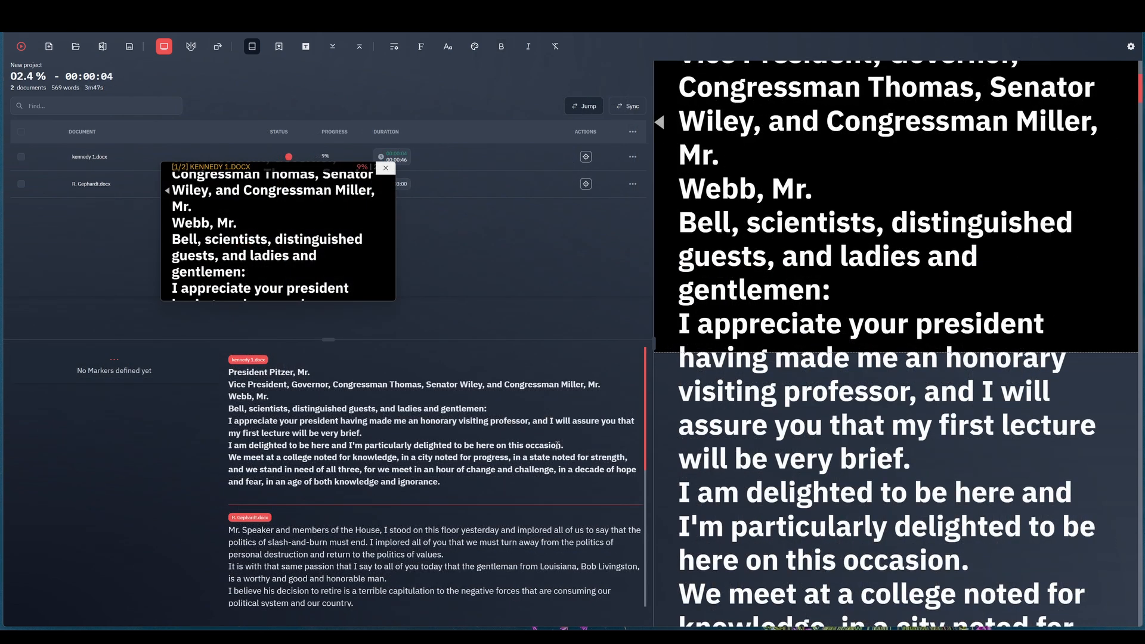
{"action": "scroll", "coordinate": [558, 445], "scroll_direction": "down", "scroll_amount": 5}
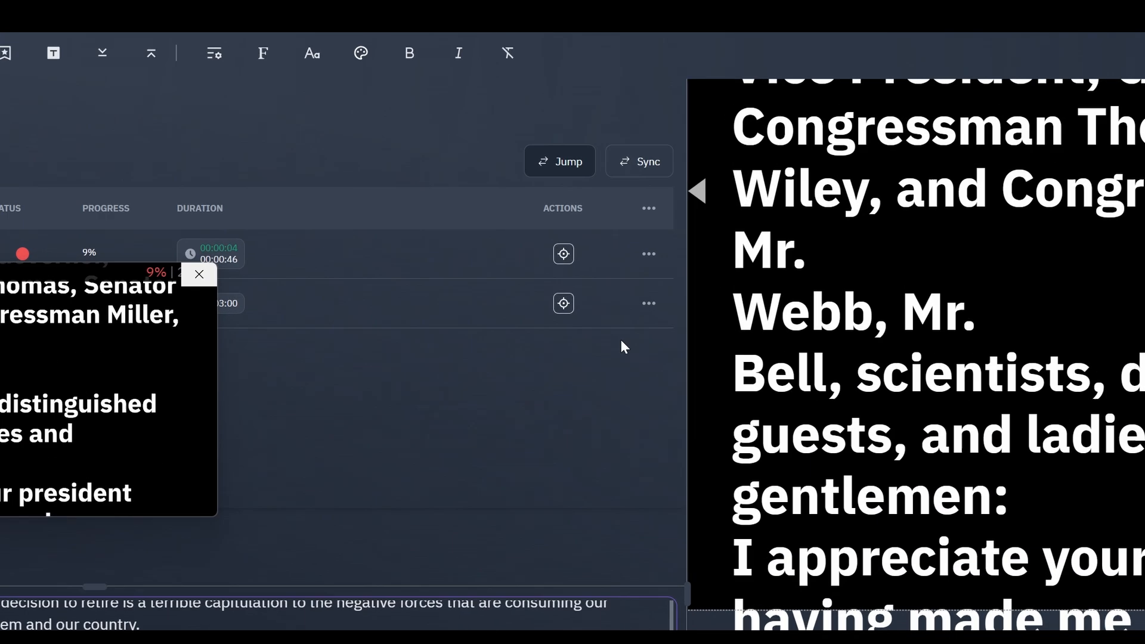
{"action": "left_click", "coordinate": [632, 111]}
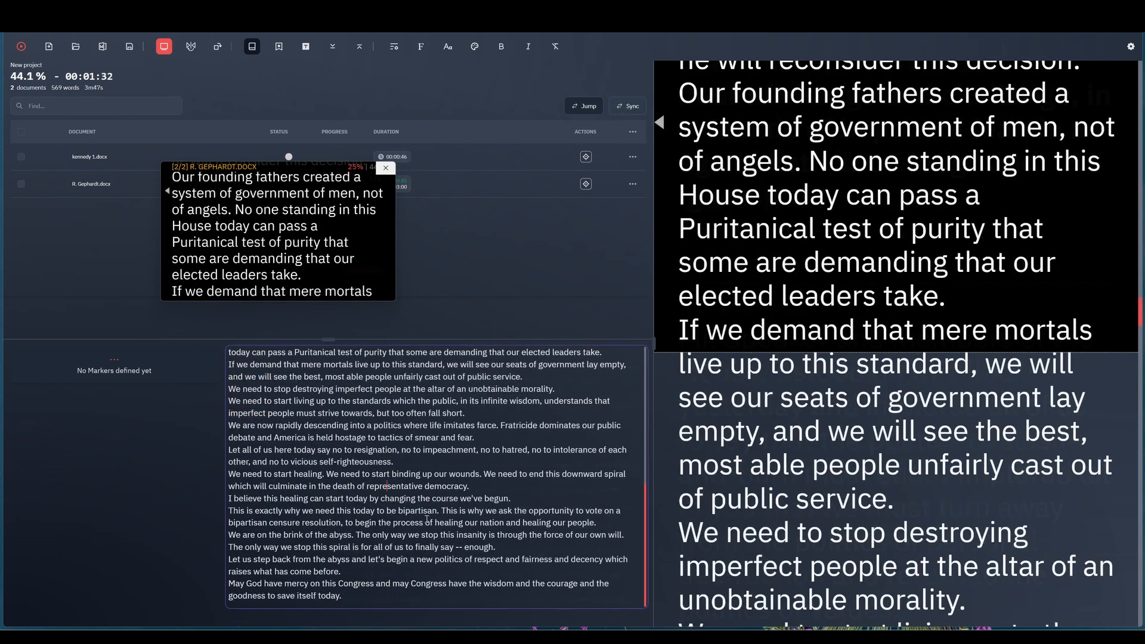
{"action": "double_click", "coordinate": [415, 511]}
{"action": "left_click", "coordinate": [592, 111]}
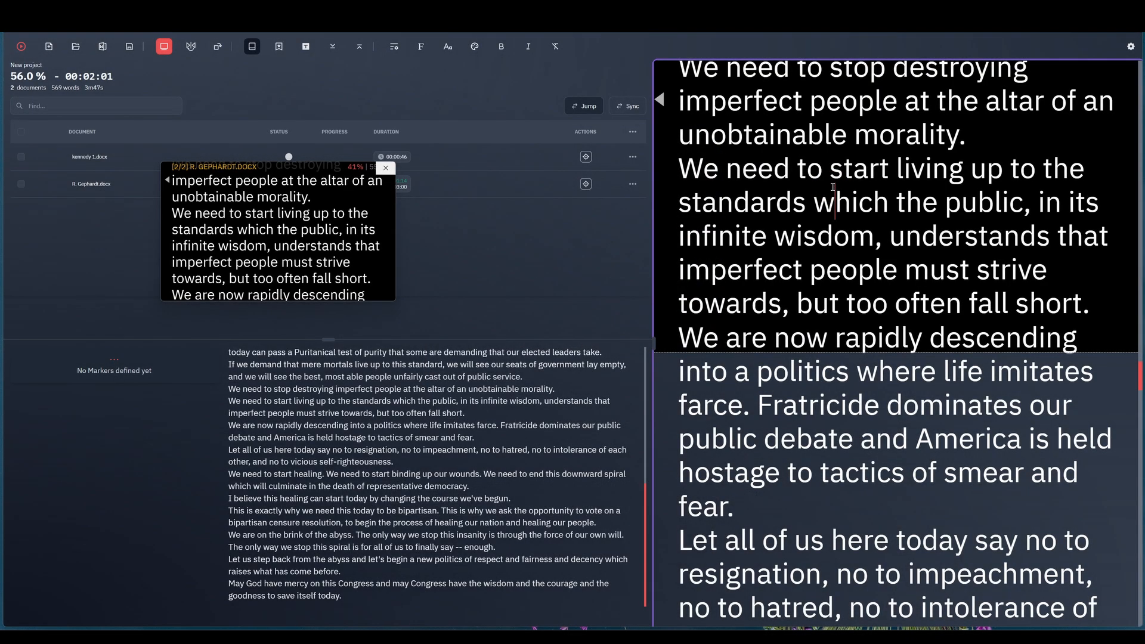
- Format the word "wisdom" in R. Gephardt.docx as bold and italic
{"action": "double_click", "coordinate": [815, 236]}
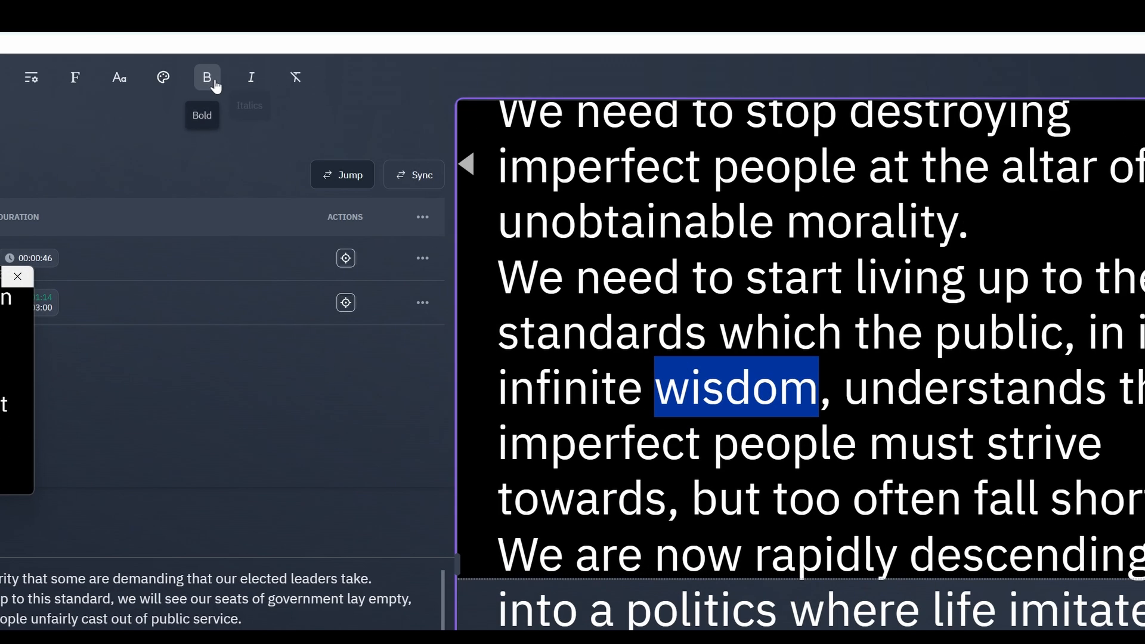
{"action": "left_click", "coordinate": [503, 48]}
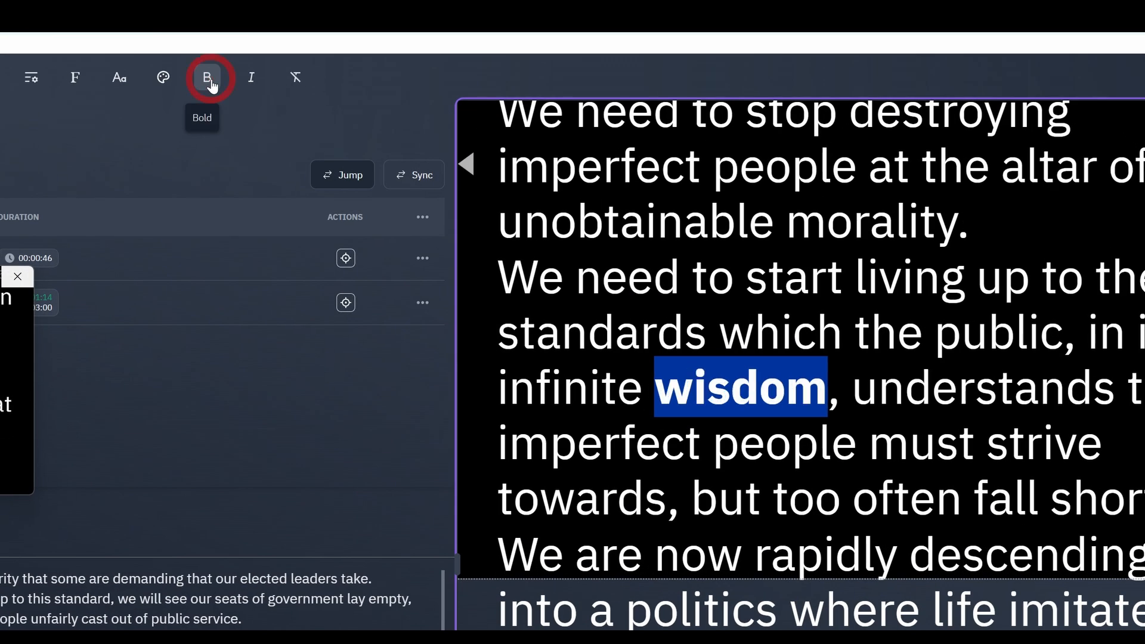
{"action": "key", "text": "ctrl+b"}
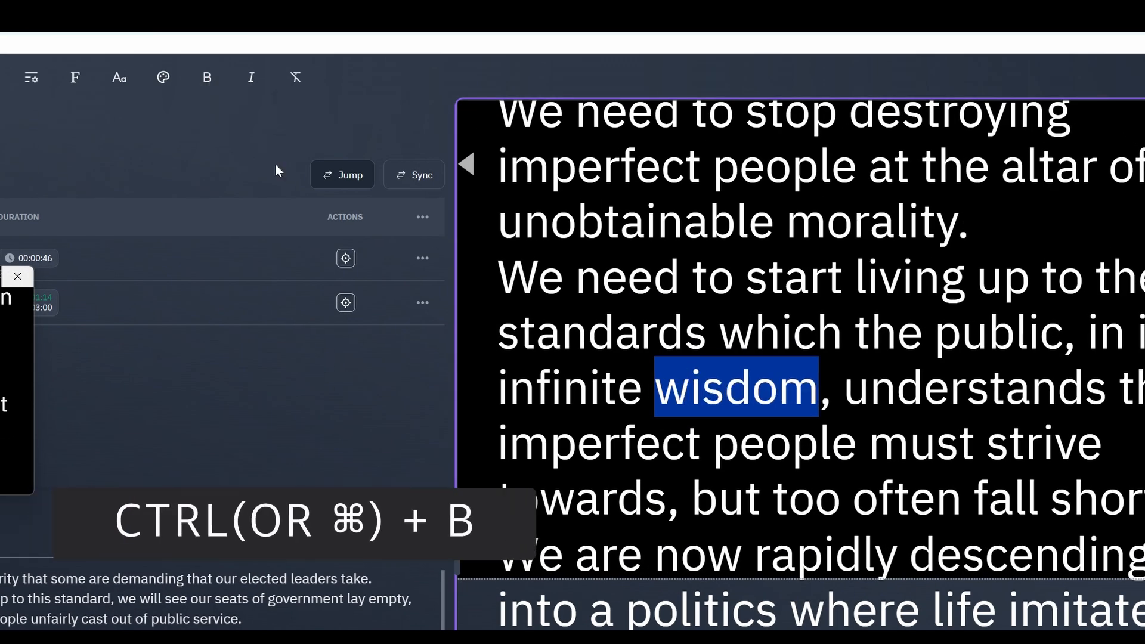
{"action": "key", "text": "ctrl+i"}
{"action": "key", "text": "ctrl+b"}
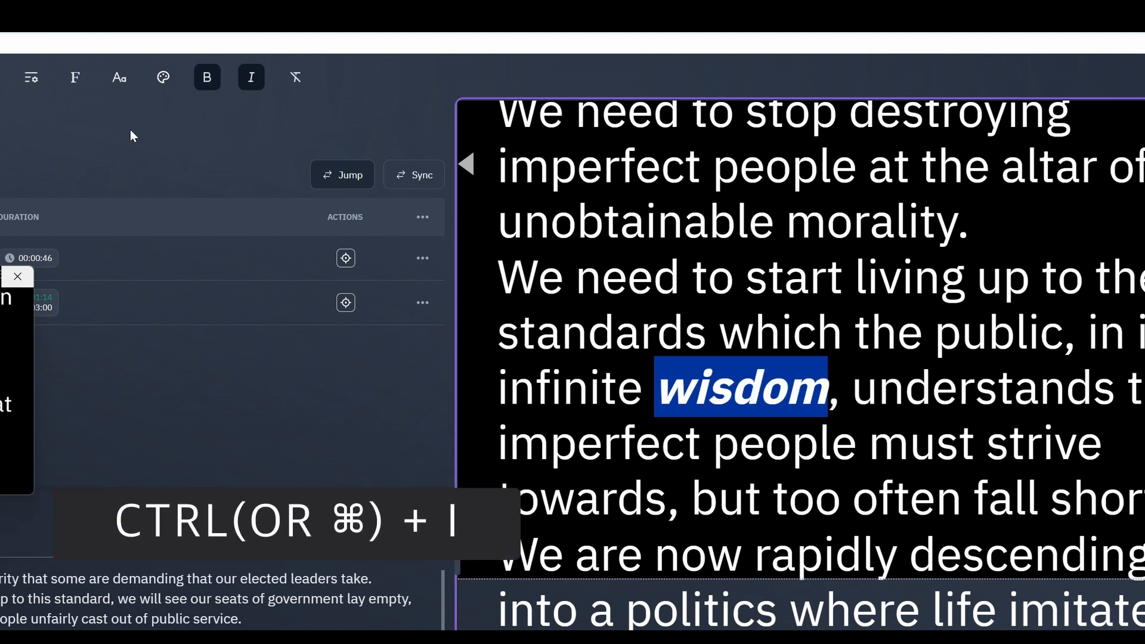
- Color the word "wisdom" yellow and give it a blue highlight
{"action": "left_click", "coordinate": [163, 76]}
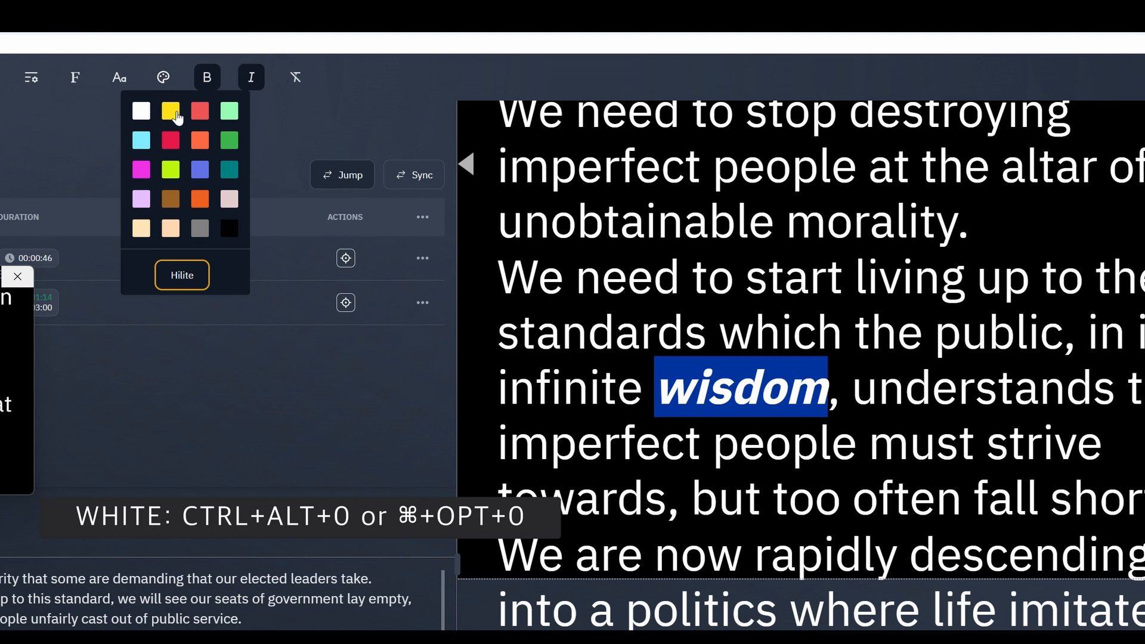
{"action": "left_click", "coordinate": [154, 122]}
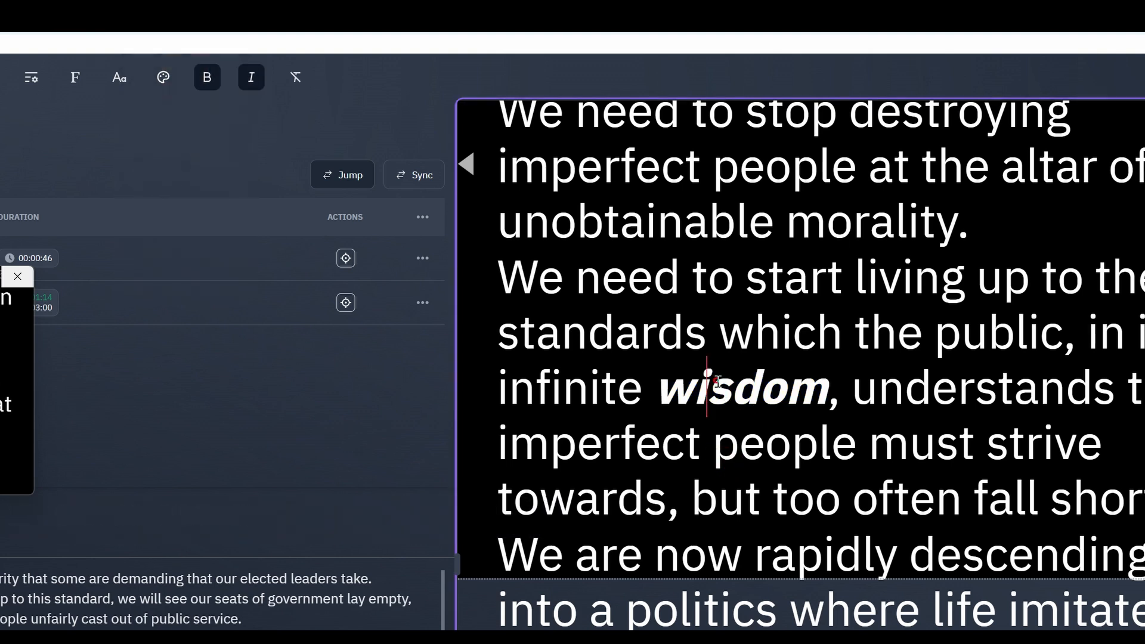
{"action": "left_click", "coordinate": [162, 77]}
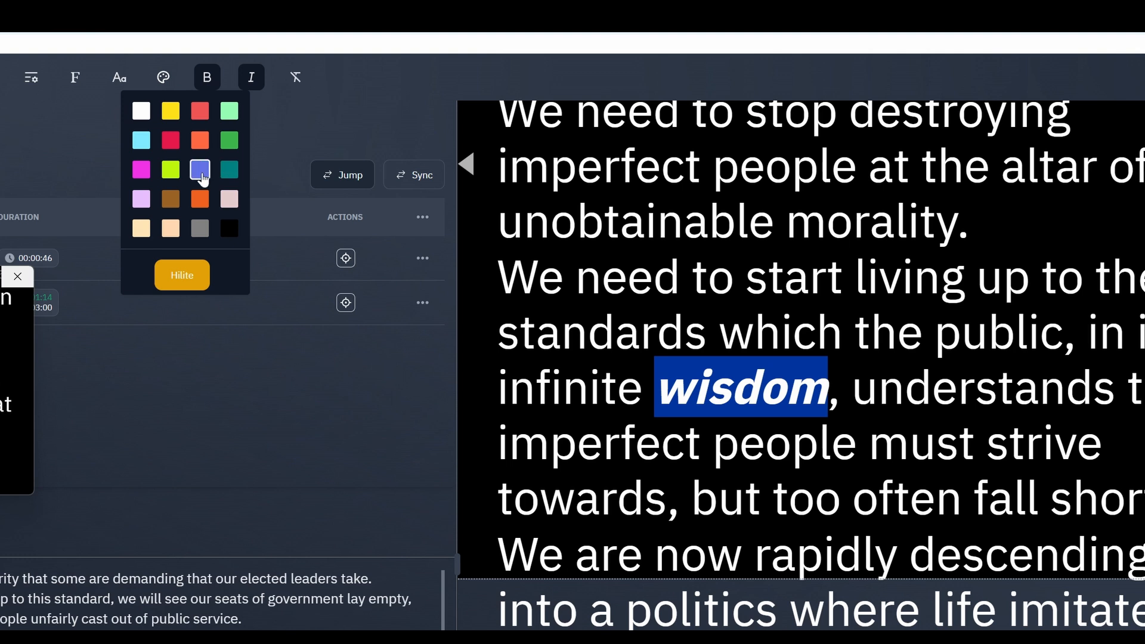
{"action": "left_click", "coordinate": [171, 110]}
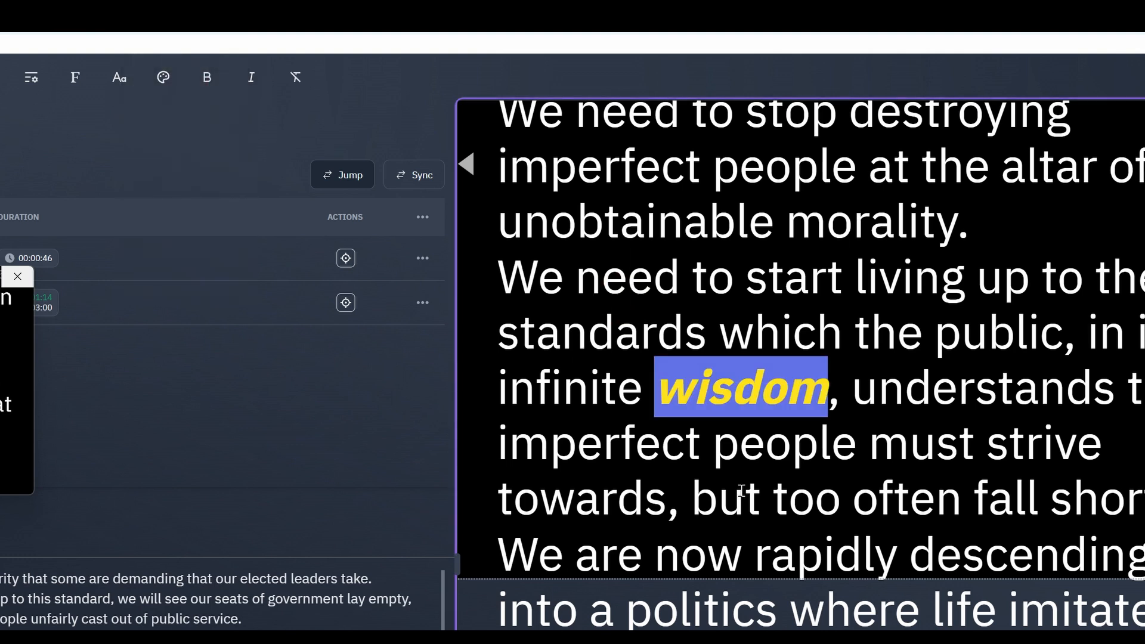
- Clear all text formatting from the word "wisdom" and the characters around it
{"action": "left_click_drag", "start_coordinate": [877, 388], "coordinate": [616, 389]}
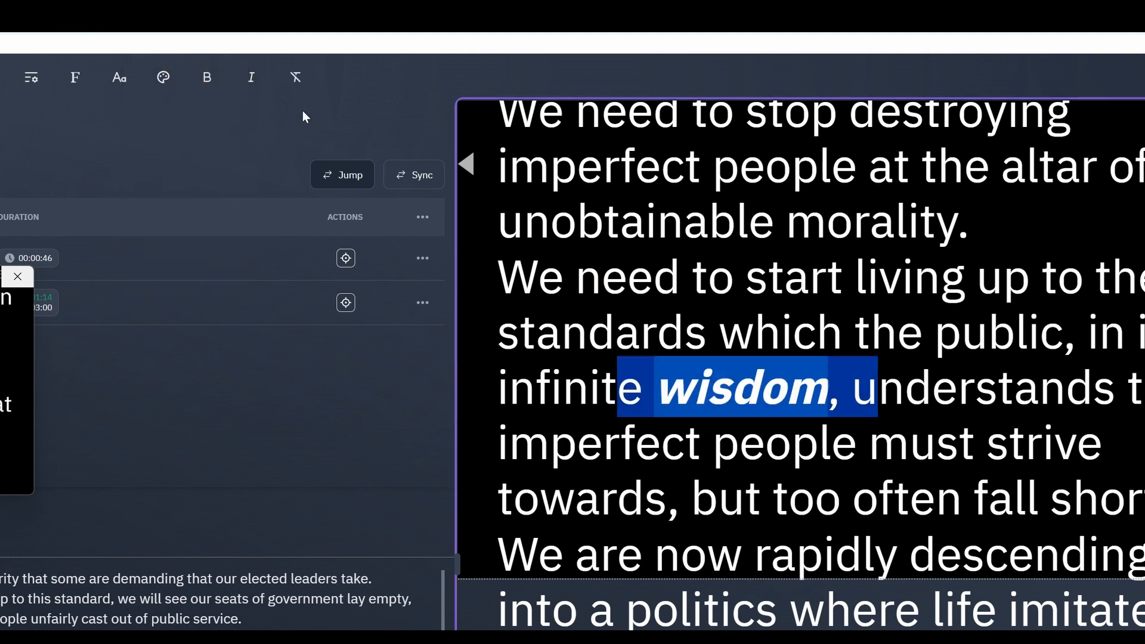
{"action": "left_click", "coordinate": [295, 81]}
{"action": "left_click", "coordinate": [810, 588]}
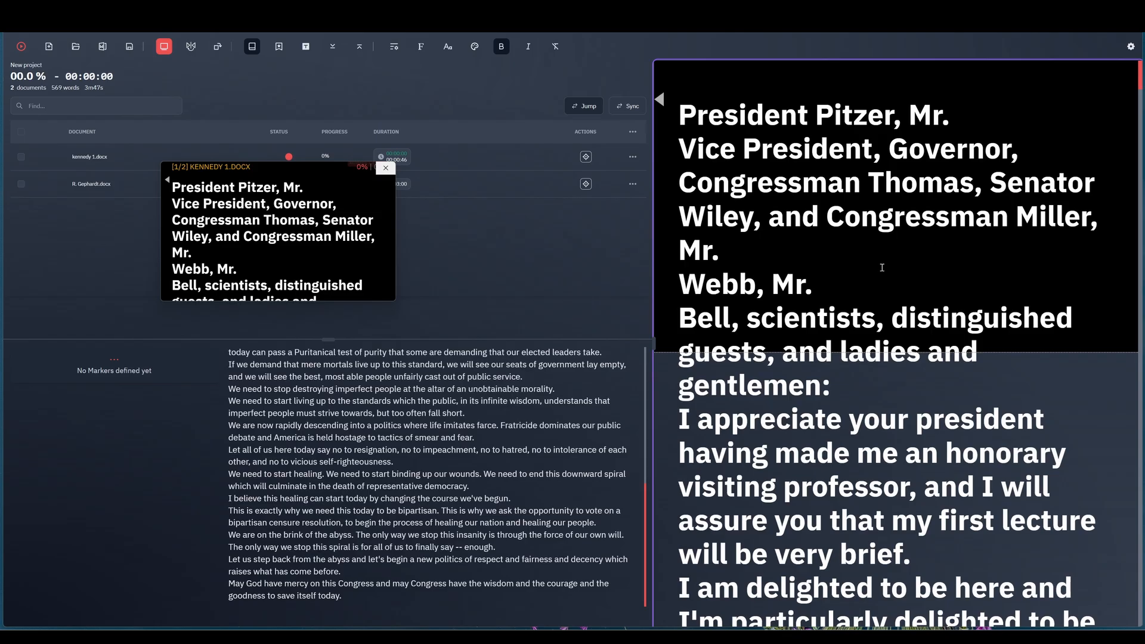
- Remove the bold formatting from the entire text of kennedy 1.docx
{"action": "key", "text": "ctrl+a"}
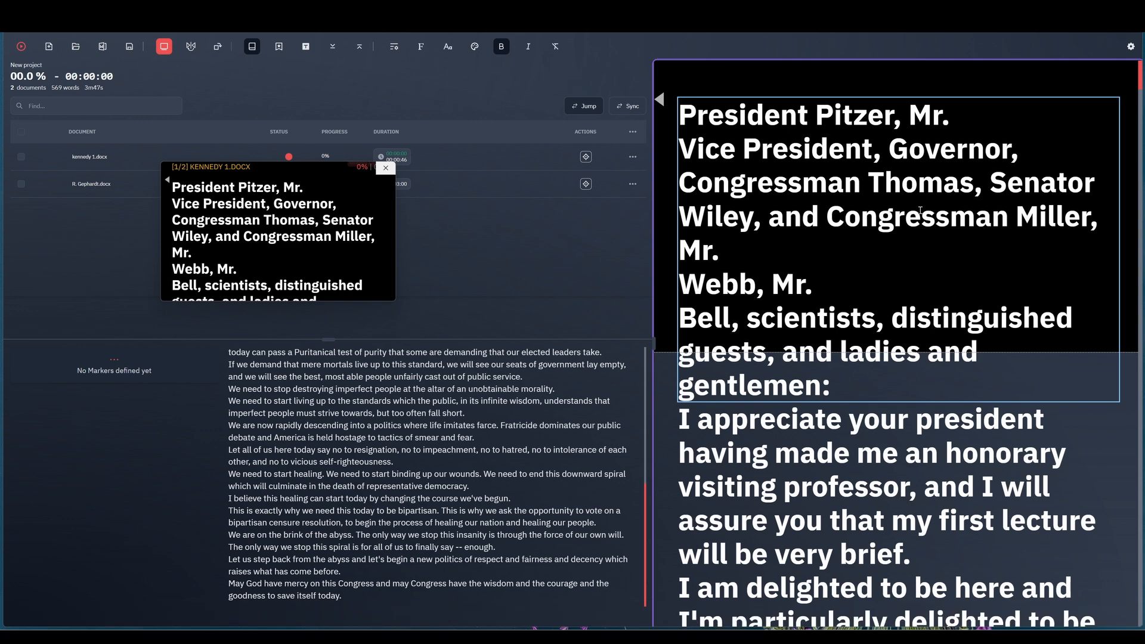
{"action": "key", "text": "ctrl+a"}
{"action": "left_click", "coordinate": [498, 46]}
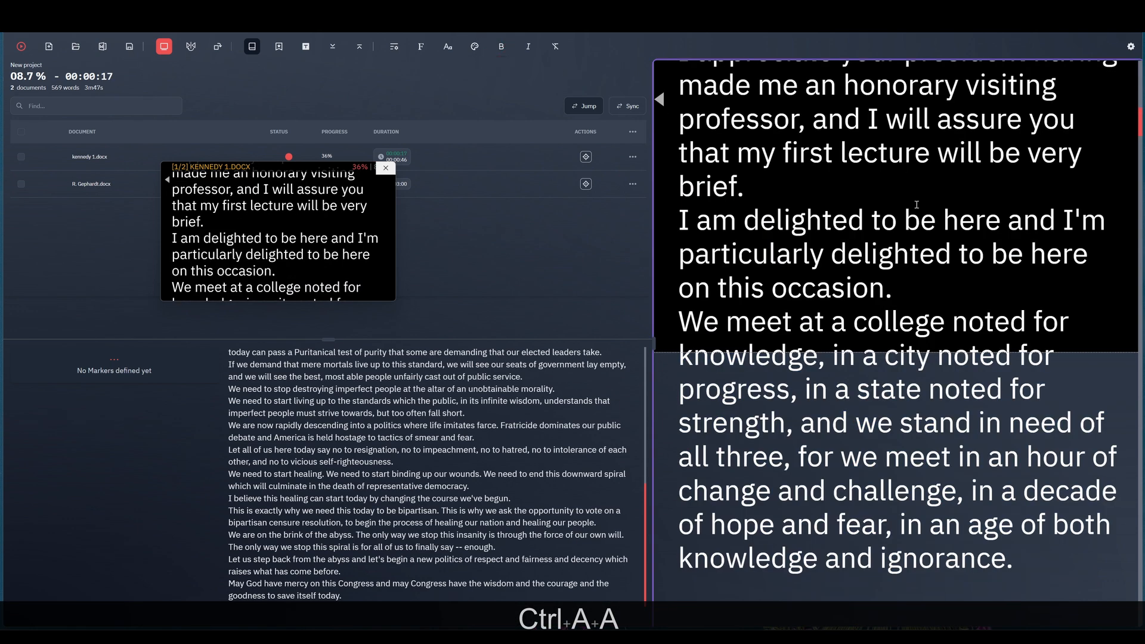
{"action": "scroll", "coordinate": [668, 116], "scroll_direction": "up", "scroll_amount": 10}
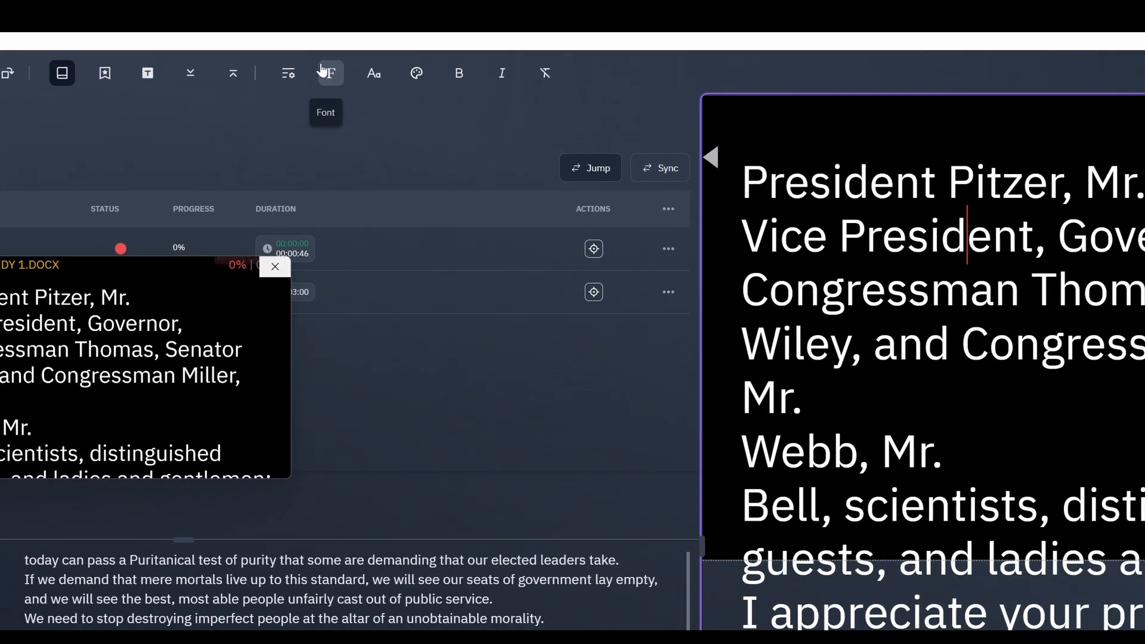
- Choose "Apply to all documents" as the scope of the font change and set the font to Roboto
{"action": "left_click", "coordinate": [416, 45]}
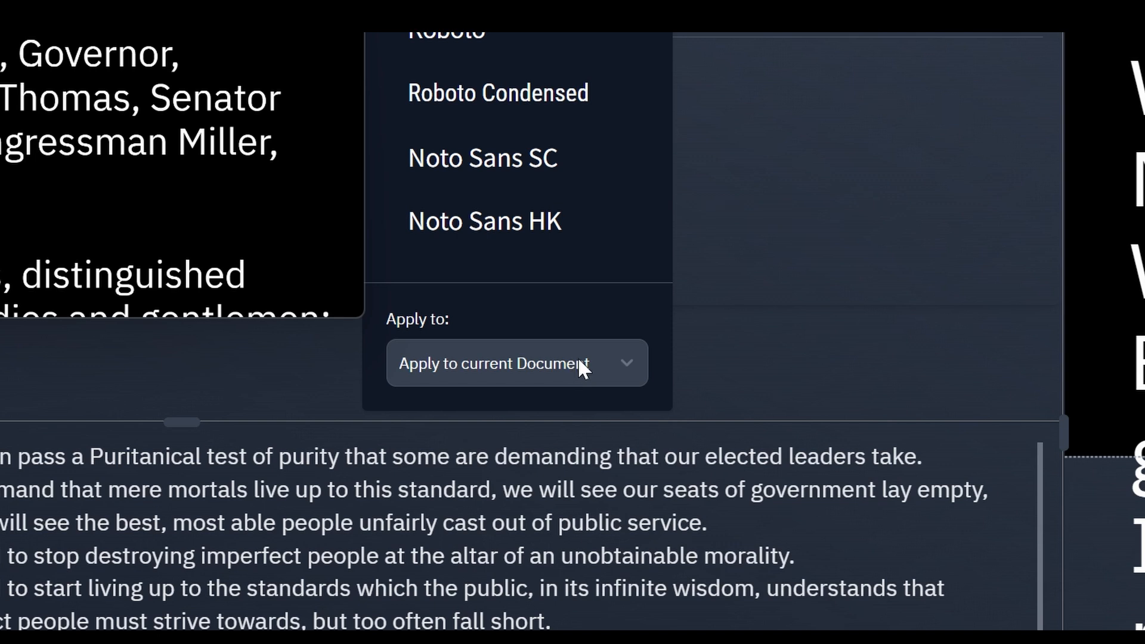
{"action": "left_click", "coordinate": [622, 362]}
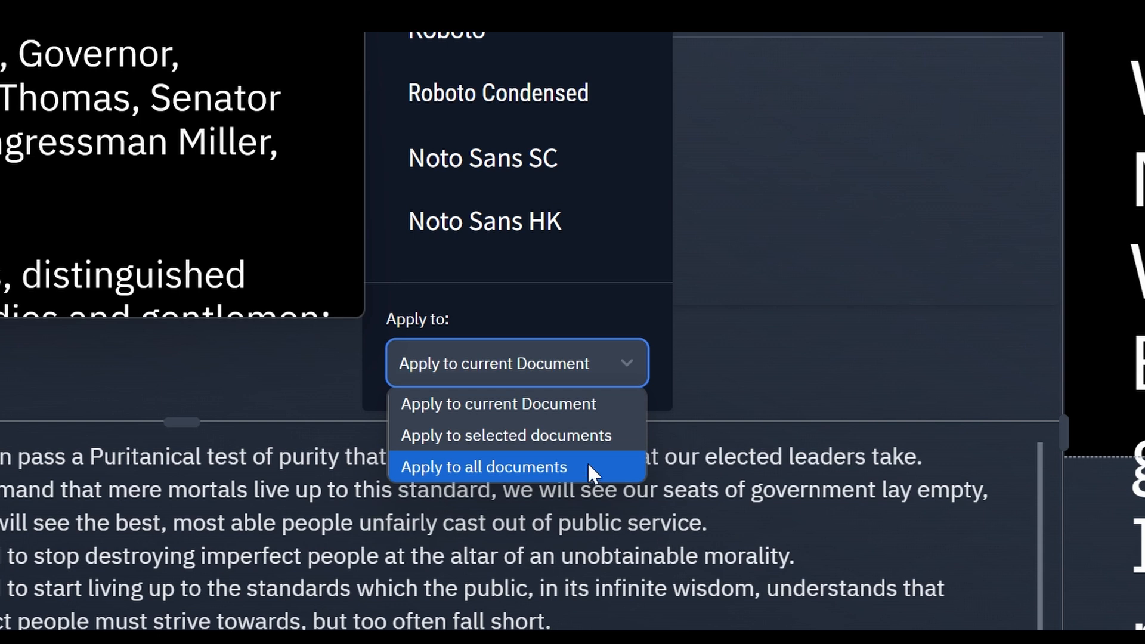
{"action": "left_click", "coordinate": [599, 461]}
{"action": "left_click", "coordinate": [495, 38]}
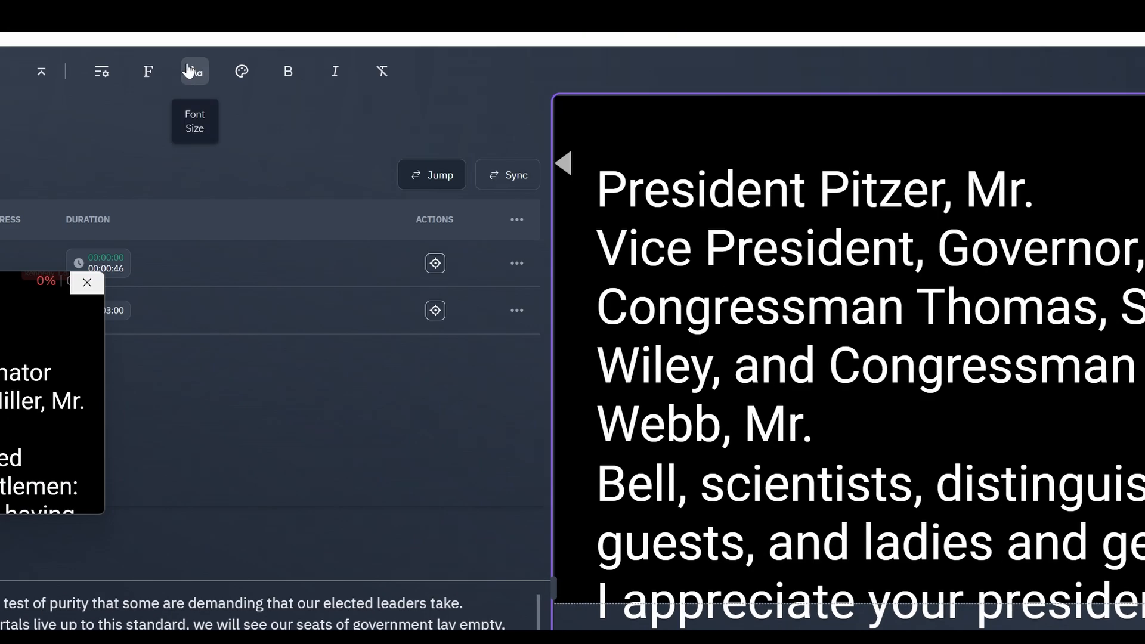
- Increase the font size with the change applied to all documents
{"action": "left_click", "coordinate": [188, 70]}
{"action": "left_click", "coordinate": [264, 205]}
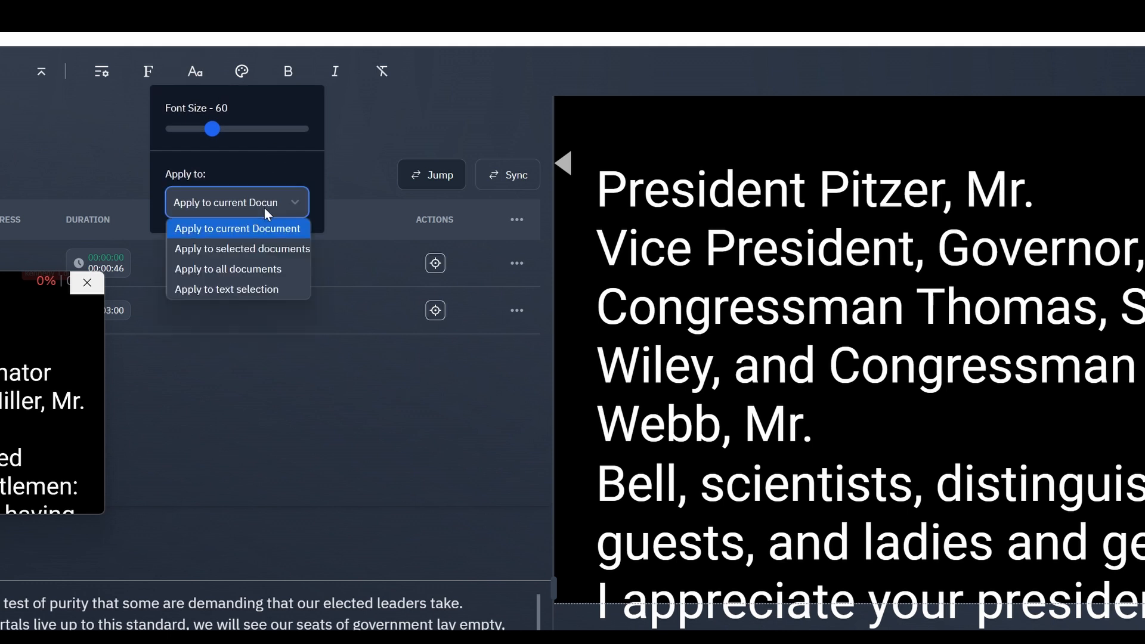
{"action": "left_click", "coordinate": [248, 269]}
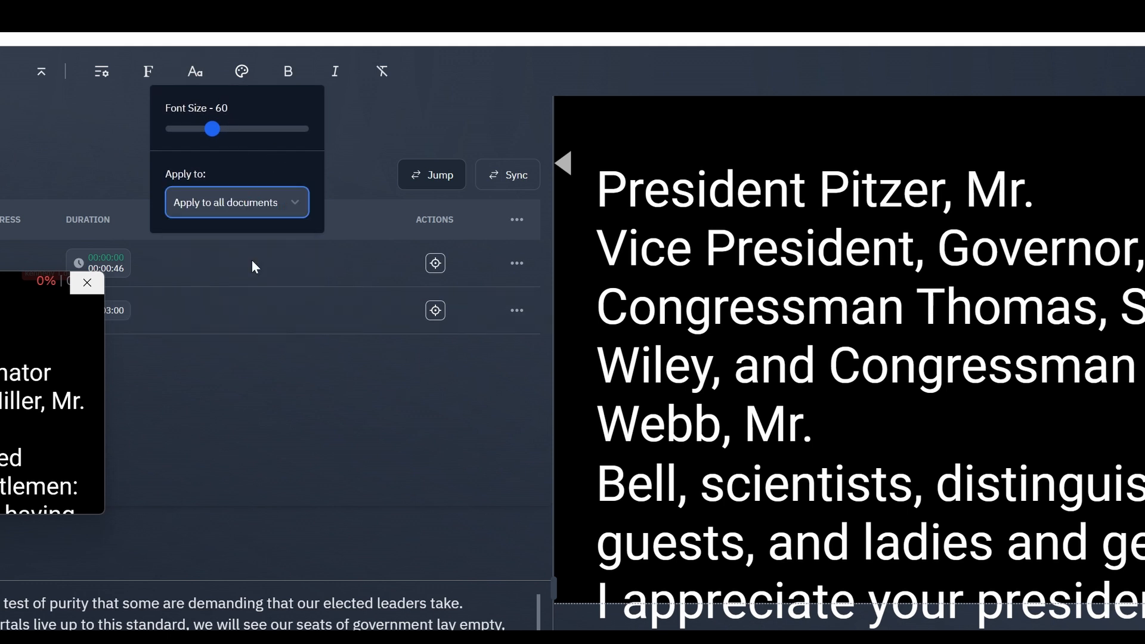
{"action": "left_click_drag", "start_coordinate": [212, 128], "coordinate": [240, 127]}
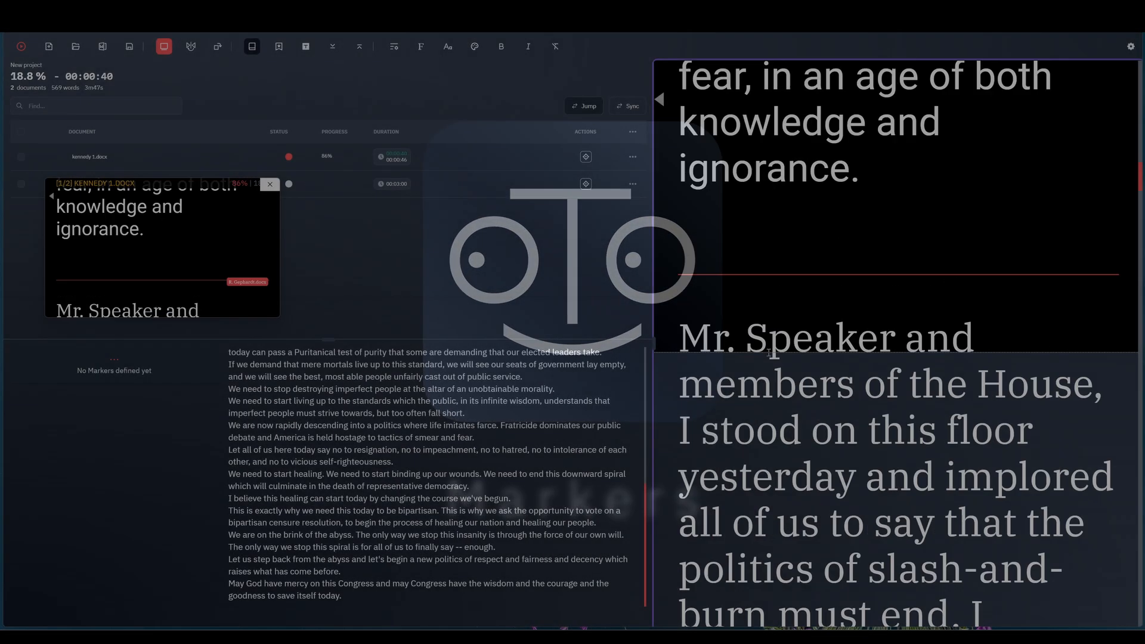
- Add a marker on the word "president" in kennedy 1.docx
{"action": "scroll", "coordinate": [761, 517], "scroll_direction": "up", "scroll_amount": 16}
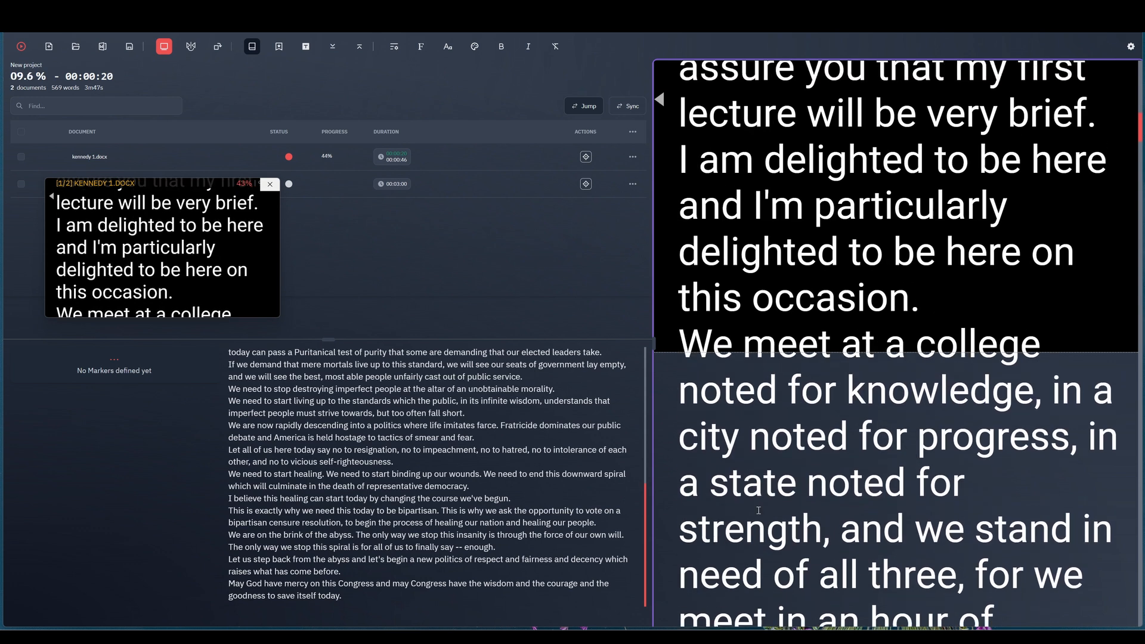
{"action": "scroll", "coordinate": [751, 493], "scroll_direction": "down", "scroll_amount": 4}
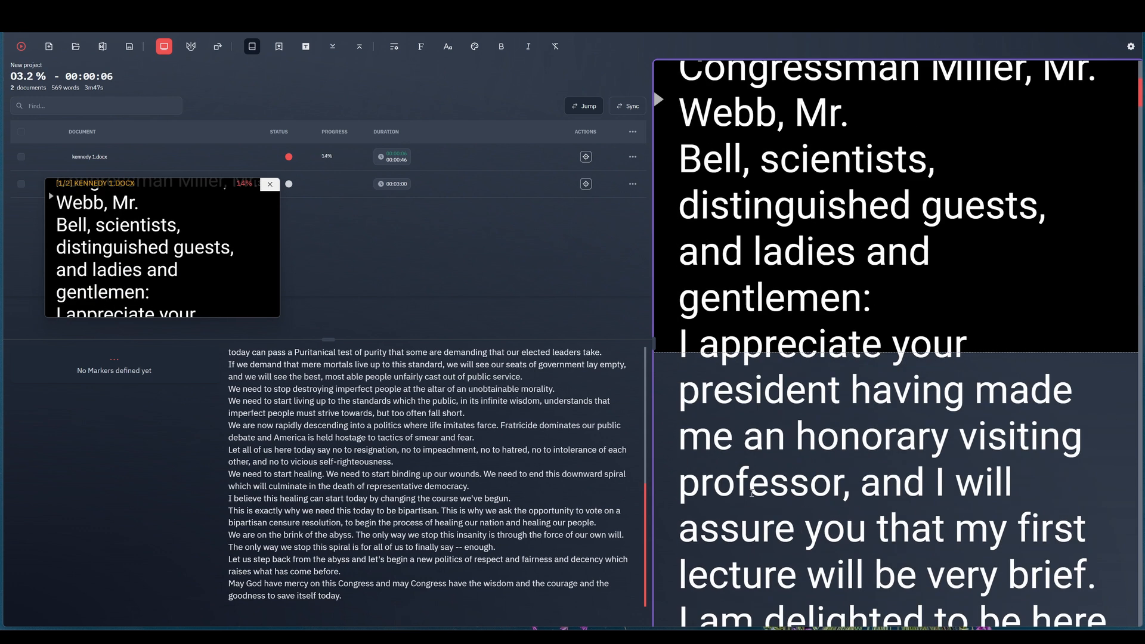
{"action": "double_click", "coordinate": [707, 391]}
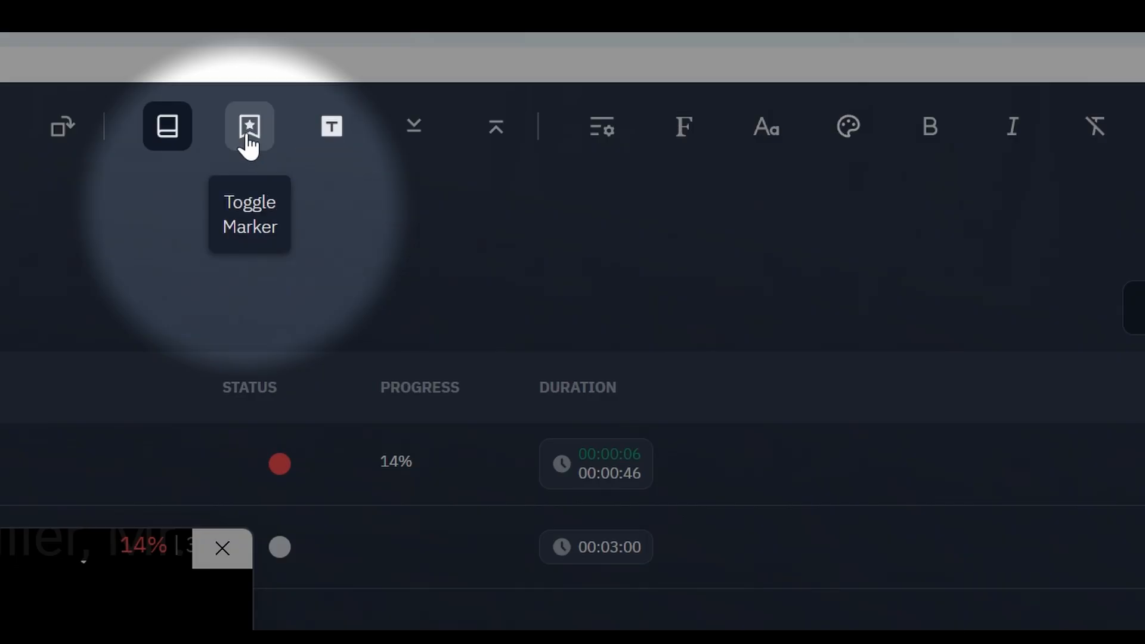
{"action": "key", "text": "ctrl+m"}
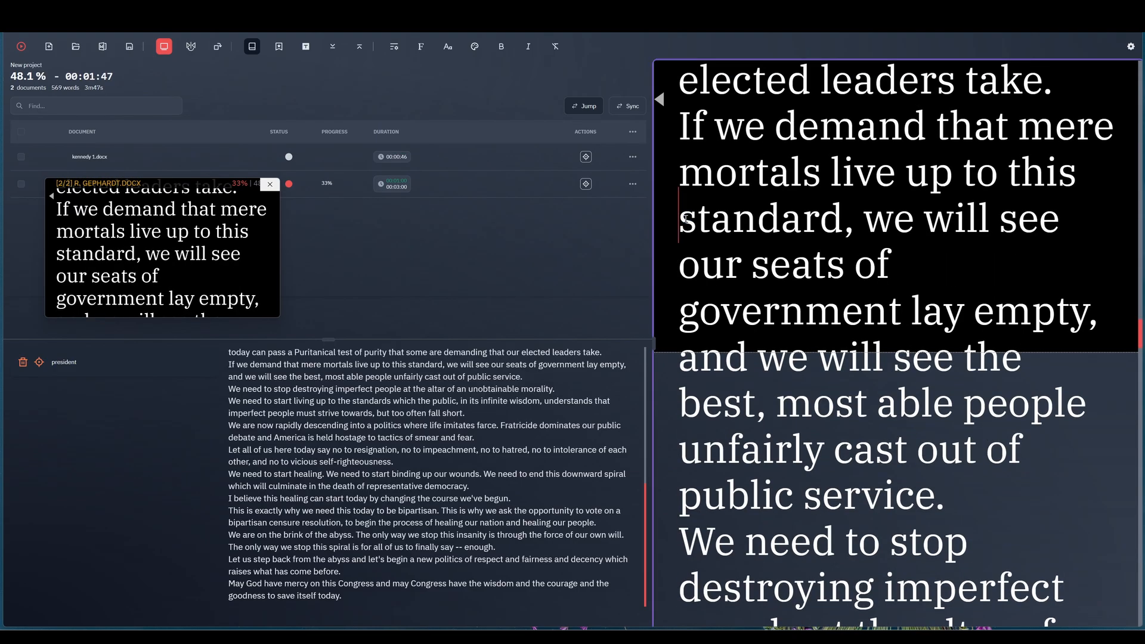
- Add markers on the word "standard" and on the phrase "Let all" in R. Gephardt.docx
{"action": "double_click", "coordinate": [686, 221]}
{"action": "key", "text": "ctrl+m"}
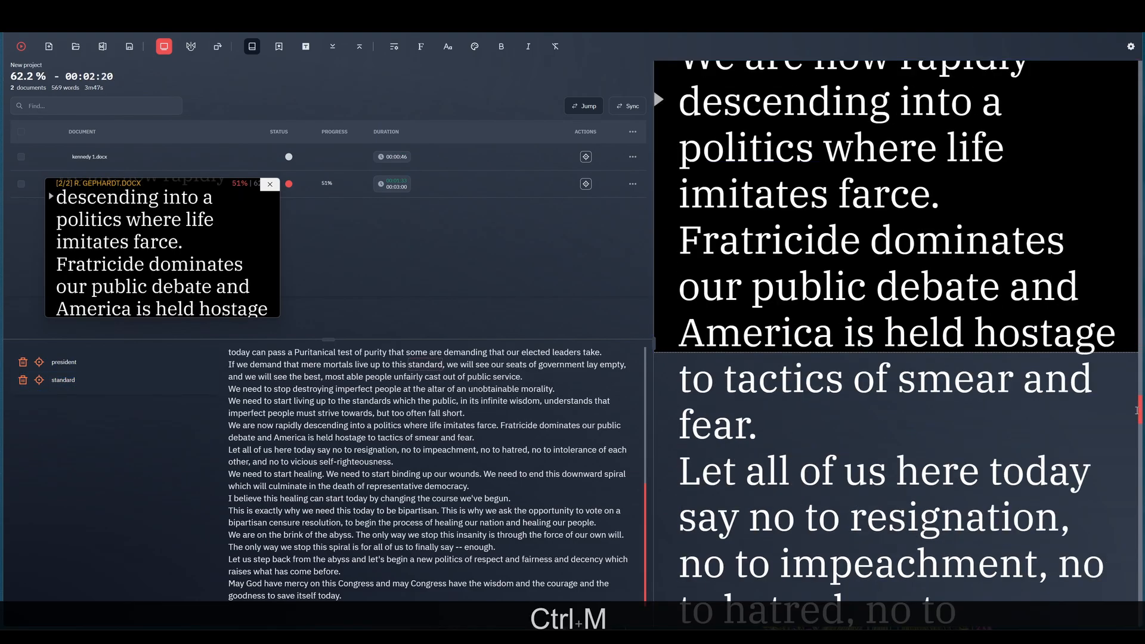
{"action": "left_click_drag", "start_coordinate": [680, 472], "coordinate": [789, 472]}
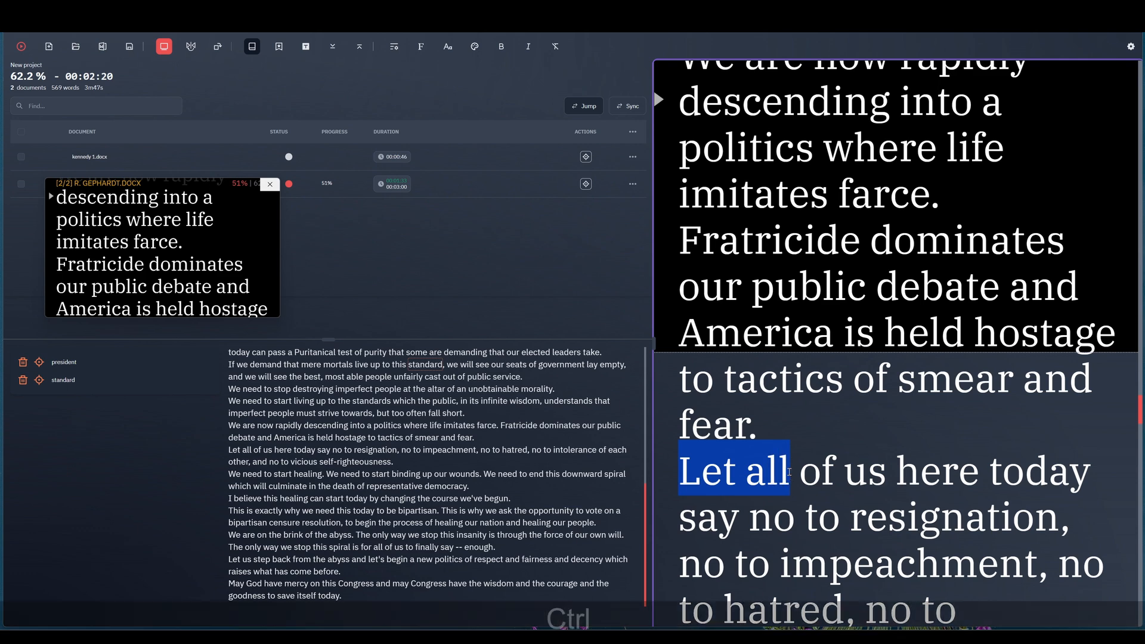
{"action": "key", "text": "ctrl+m"}
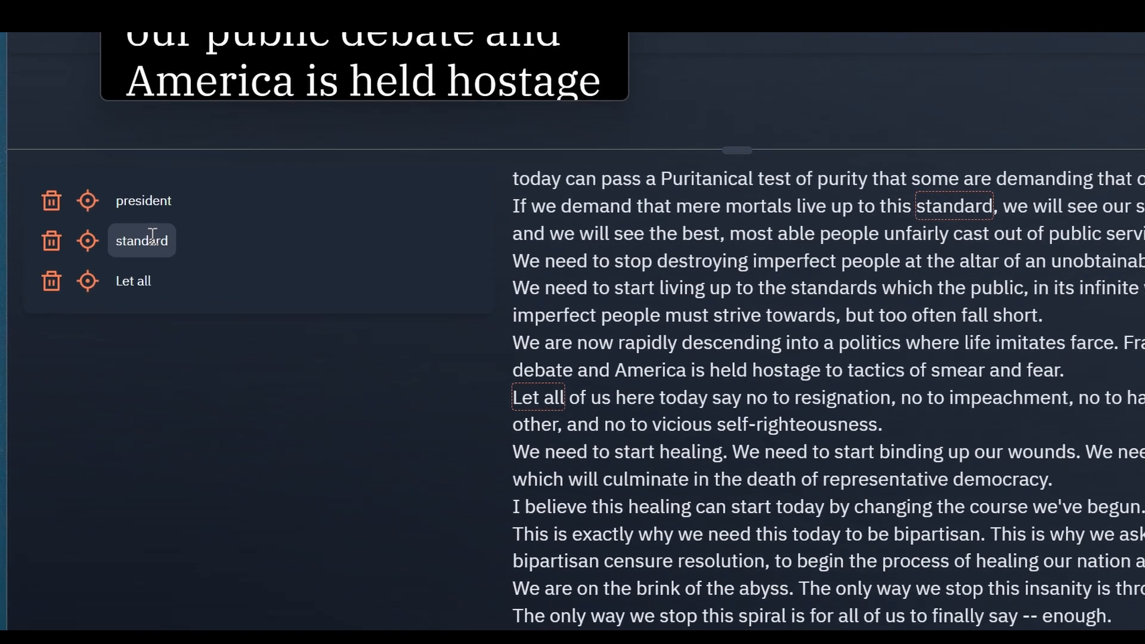
- Rename the "Let all" marker to a first name followed by "entrance", and jump the teleprompter to it and to "standard"
{"action": "left_click_drag", "start_coordinate": [61, 398], "coordinate": [72, 400]}
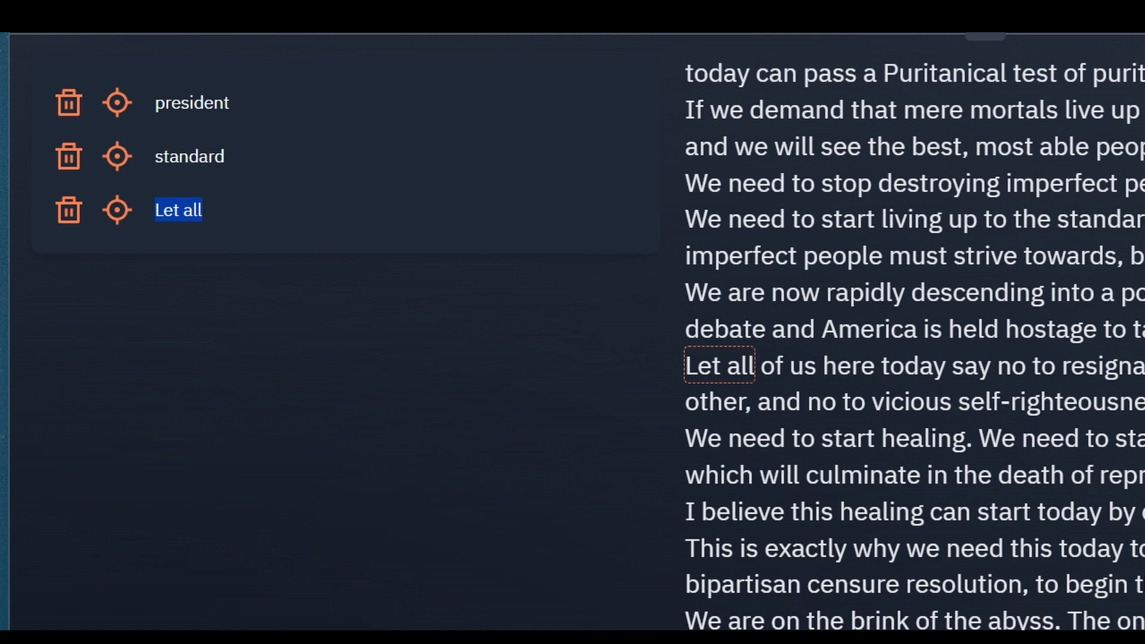
{"action": "type", "text": "john entrance"}
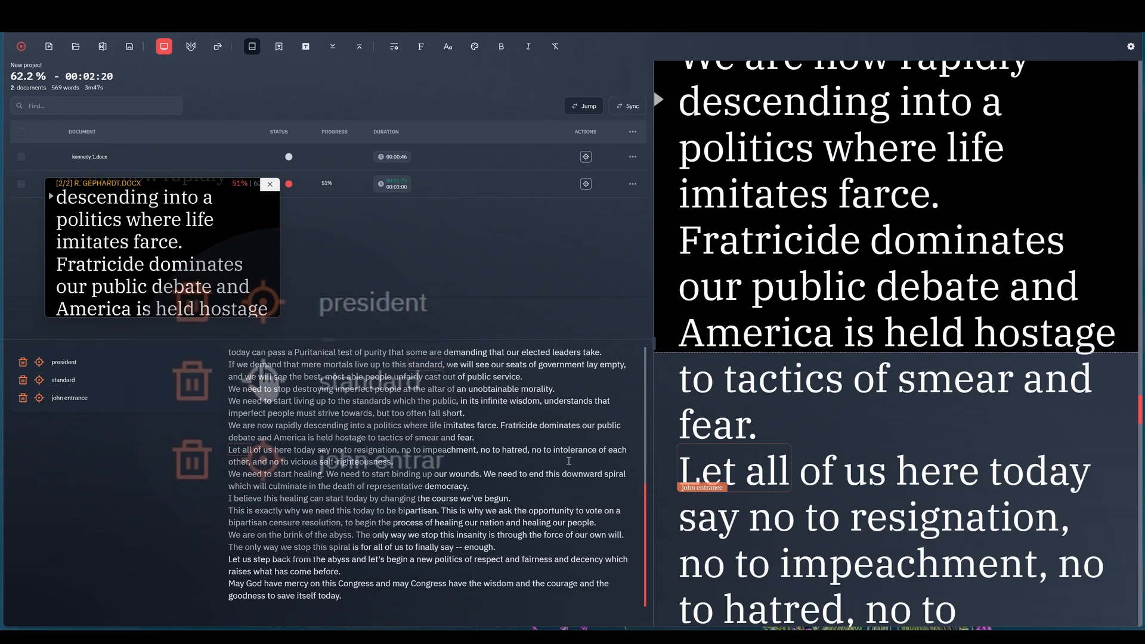
{"action": "left_click", "coordinate": [39, 397]}
{"action": "left_click", "coordinate": [39, 380]}
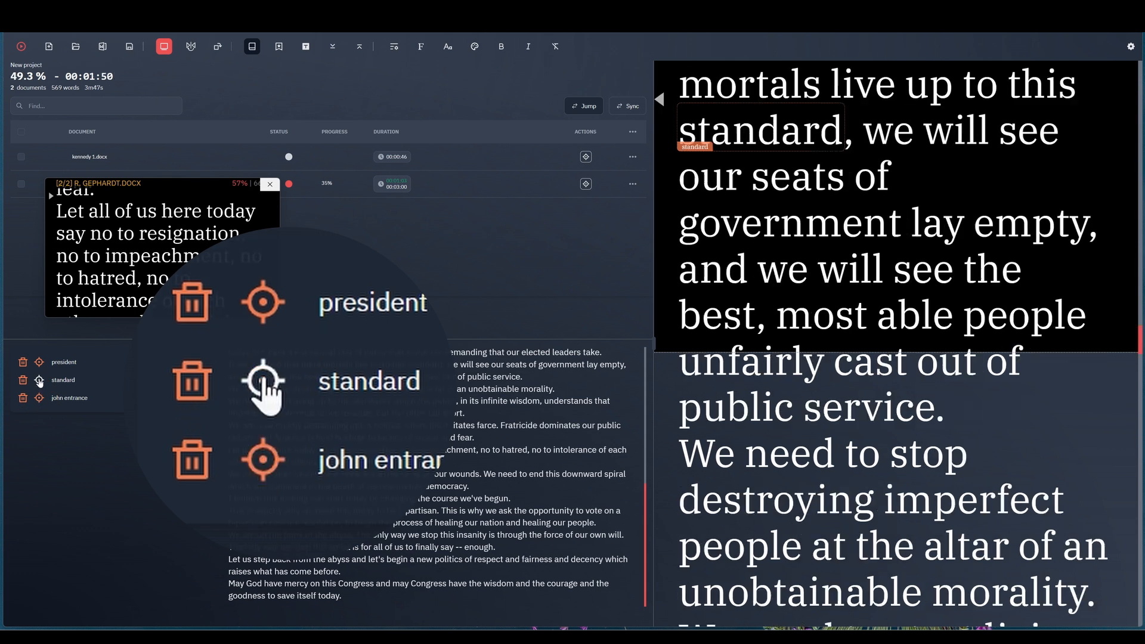
- Jump the teleprompter to the "president" marker, and move back and forth between the next and previous markers
{"action": "left_click", "coordinate": [39, 362]}
{"action": "left_click", "coordinate": [334, 46]}
{"action": "left_click", "coordinate": [358, 47]}
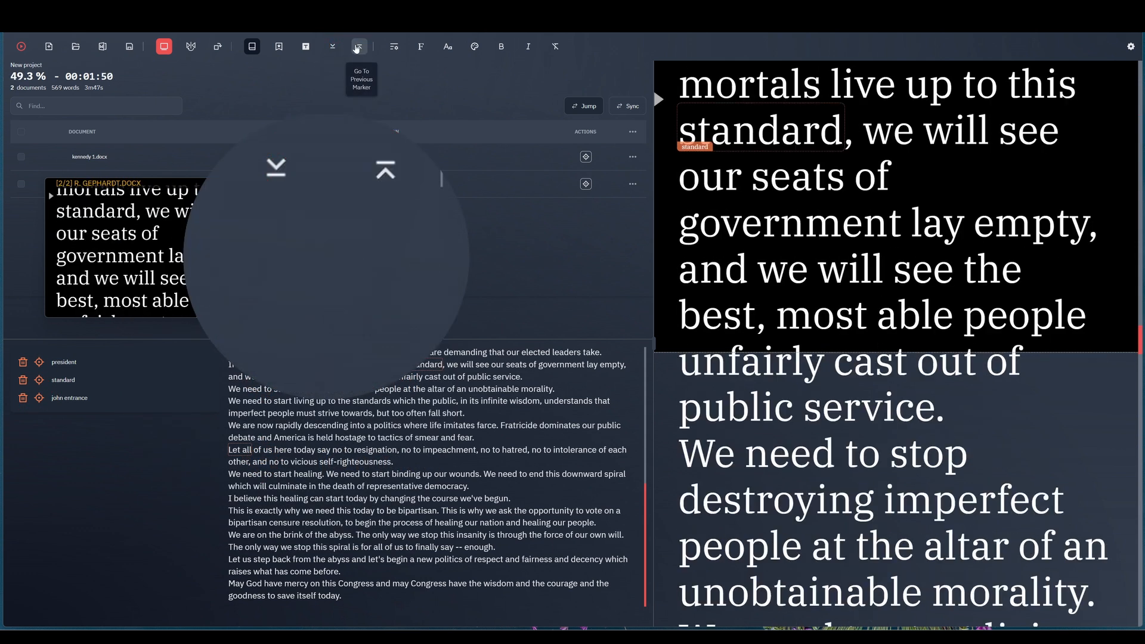
{"action": "left_click", "coordinate": [358, 47]}
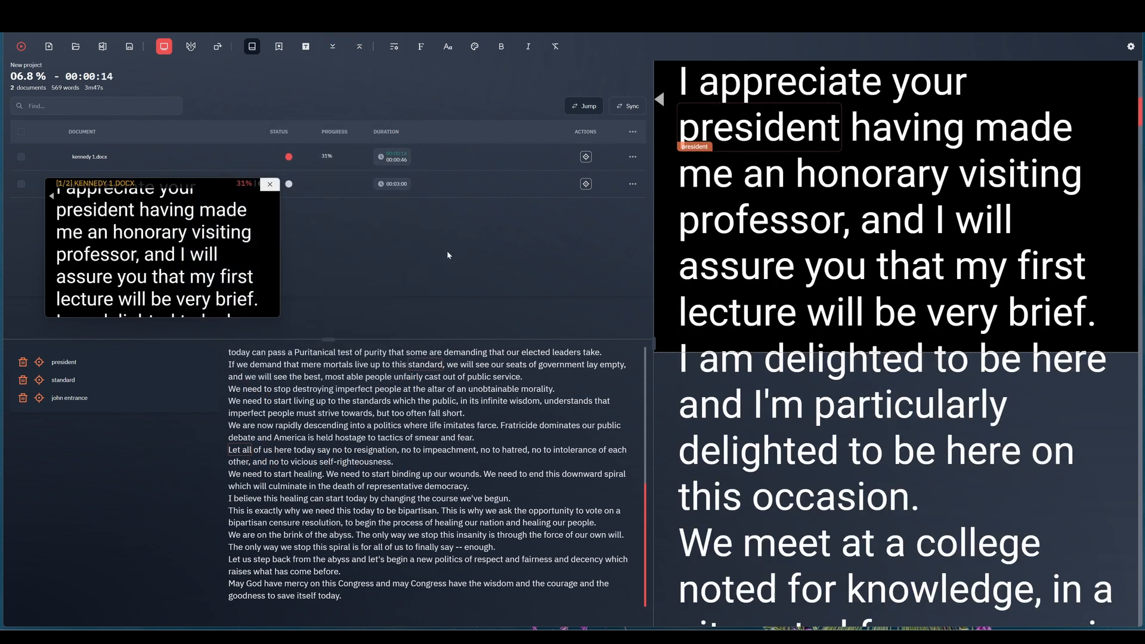
{"action": "key", "text": "ctrl+Page_Down"}
{"action": "key", "text": "ctrl+Page_Up"}
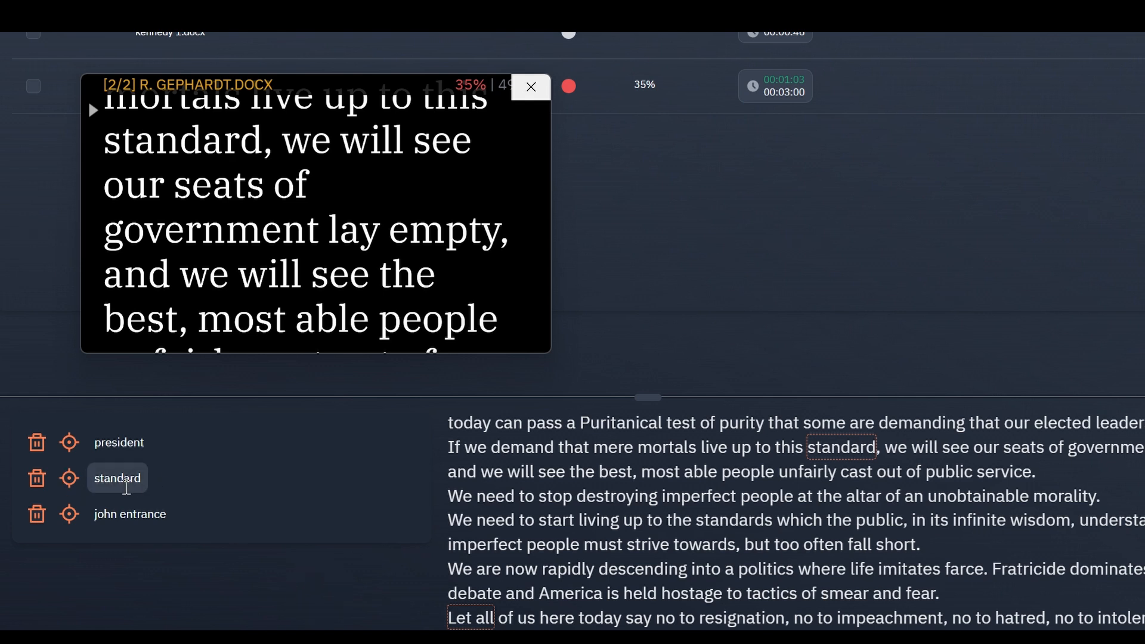
- Change the colour of the "standard" marker to green in the marker list
{"action": "right_click", "coordinate": [126, 488]}
{"action": "left_click", "coordinate": [225, 508]}
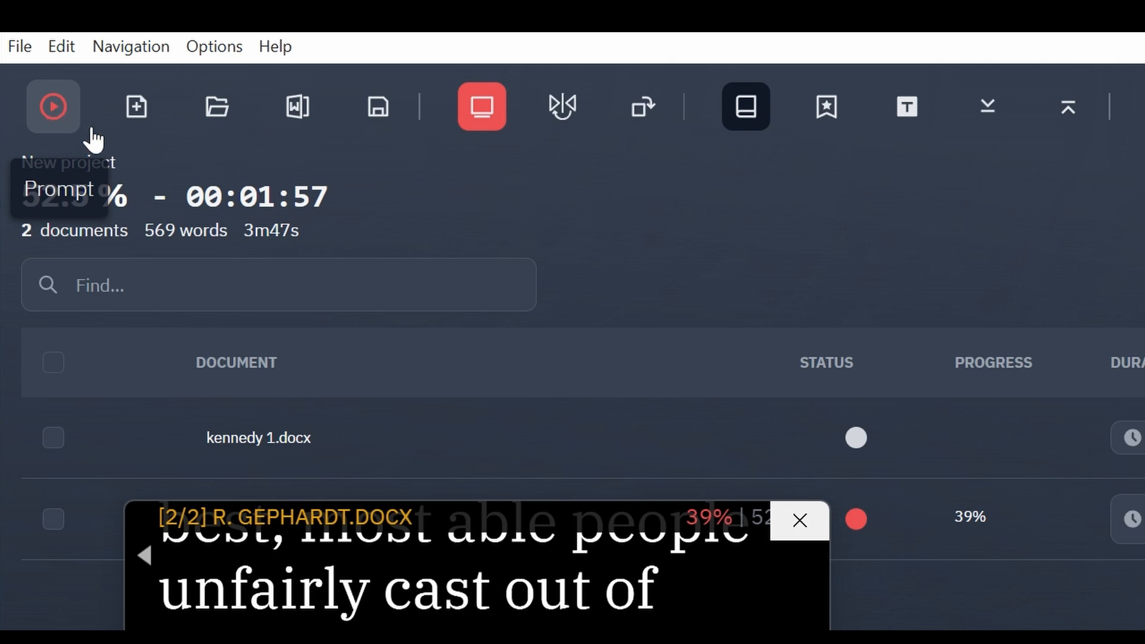
- Start prompting R. Gephardt.docx at a scroll speed of 4 and raise the speed in five increments
{"action": "key", "text": "ctrl+p"}
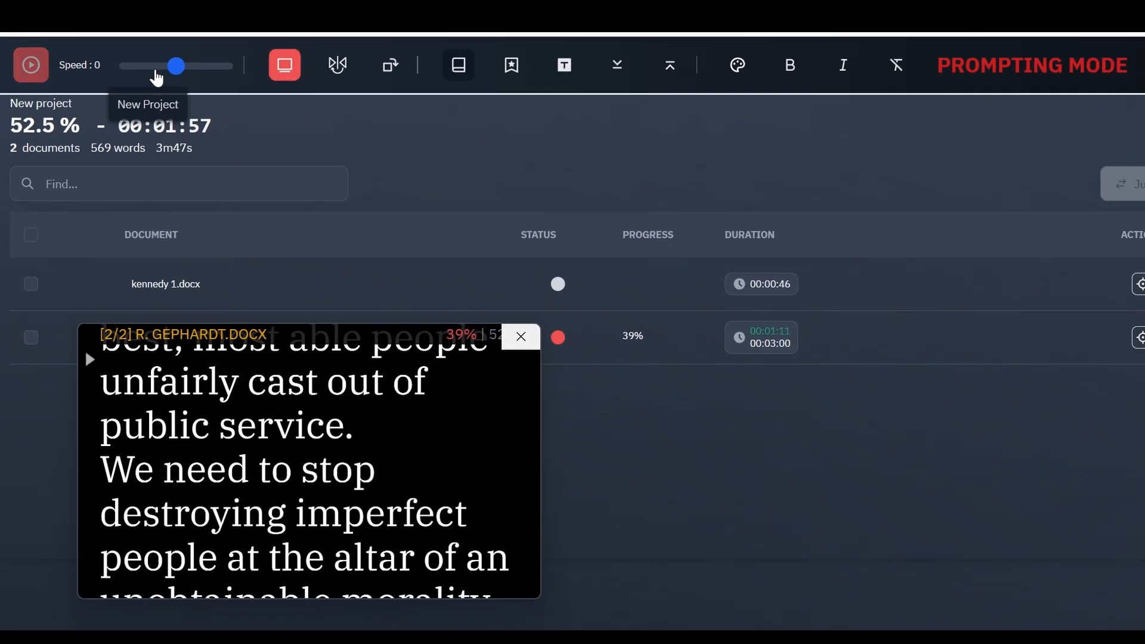
{"action": "mouse_move", "coordinate": [176, 65]}
{"action": "left_mouse_down"}
{"action": "mouse_move", "coordinate": [209, 67]}
{"action": "mouse_move", "coordinate": [128, 70]}
{"action": "mouse_move", "coordinate": [180, 72]}
{"action": "left_mouse_up"}
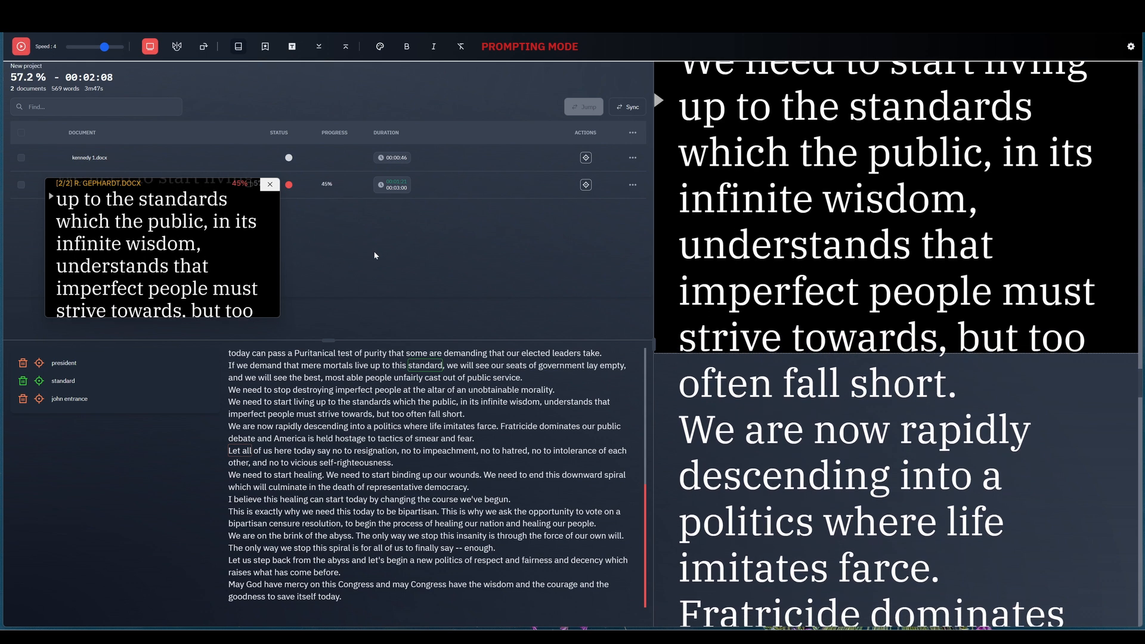
{"action": "key", "text": "ctrl+Up"}
{"action": "key", "text": "ctrl+Up"}
{"action": "key", "text": "ctrl+Up"}
{"action": "key", "text": "ctrl+Up"}
{"action": "key", "text": "ctrl+Up"}
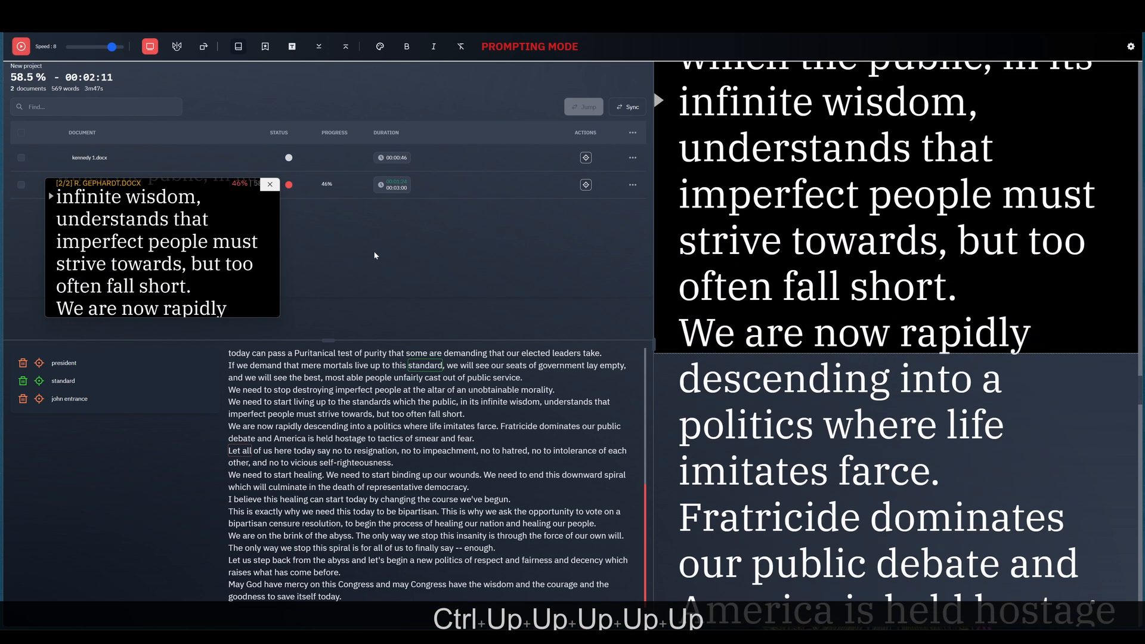
- Lower the scroll speed step by step to 1 and leave prompting mode
{"action": "key", "text": "ctrl+Down"}
{"action": "key", "text": "ctrl+Down"}
{"action": "key", "text": "ctrl+Down"}
{"action": "key", "text": "ctrl+Down"}
{"action": "key", "text": "ctrl+Down"}
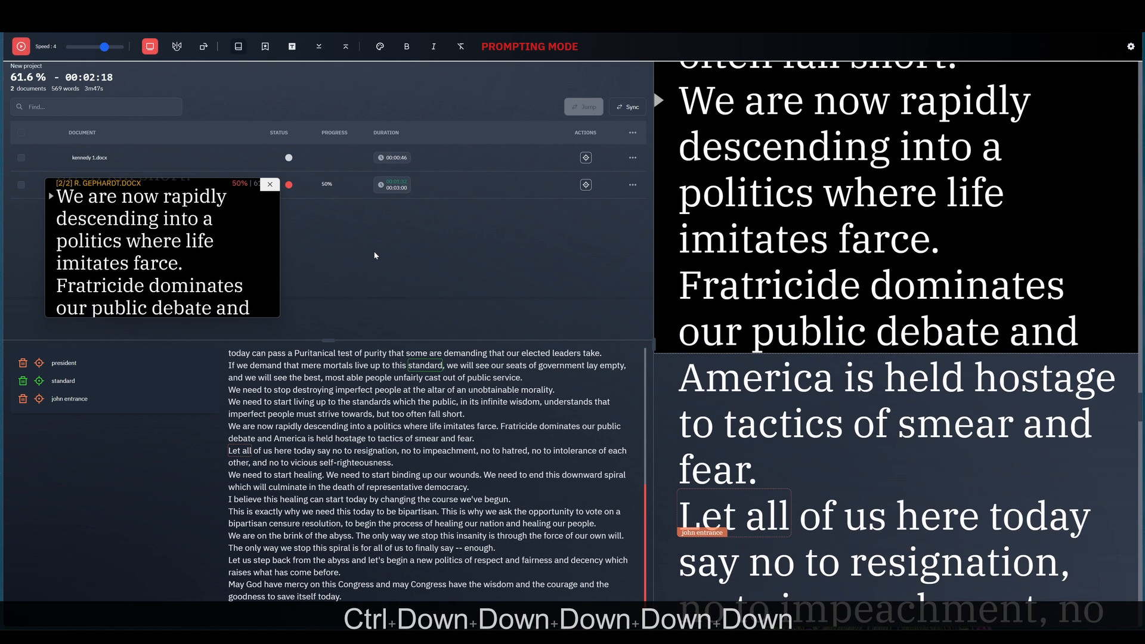
{"action": "key", "text": "ctrl+Down"}
{"action": "key", "text": "ctrl+Down"}
{"action": "key", "text": "ctrl+Down"}
{"action": "key", "text": "ctrl+Down"}
{"action": "key", "text": "ctrl+Down"}
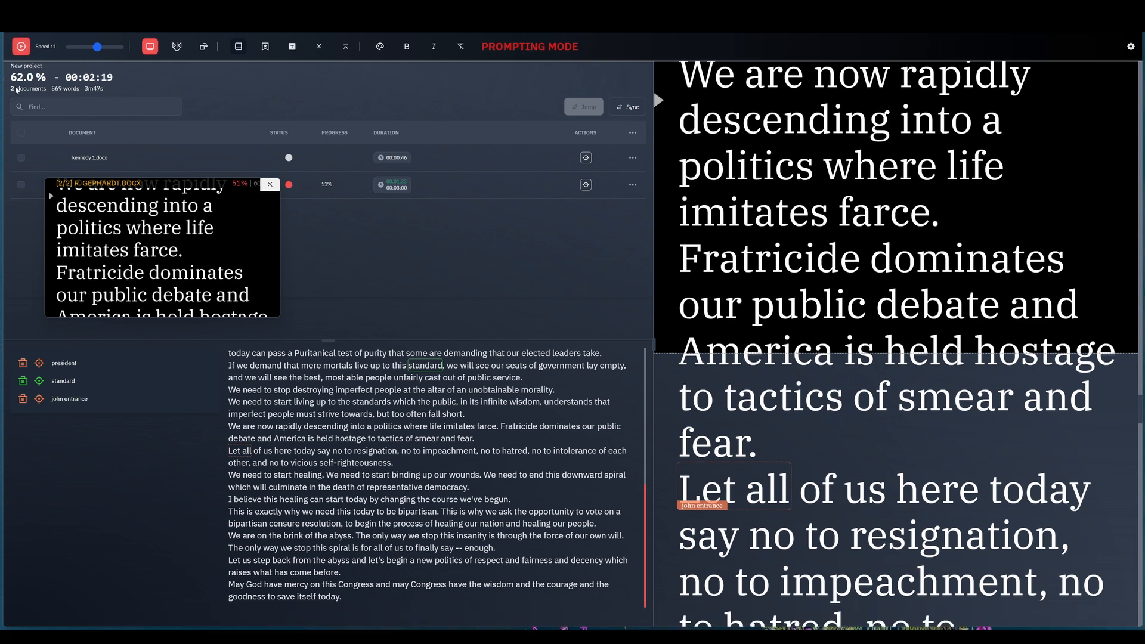
{"action": "left_click", "coordinate": [24, 50]}
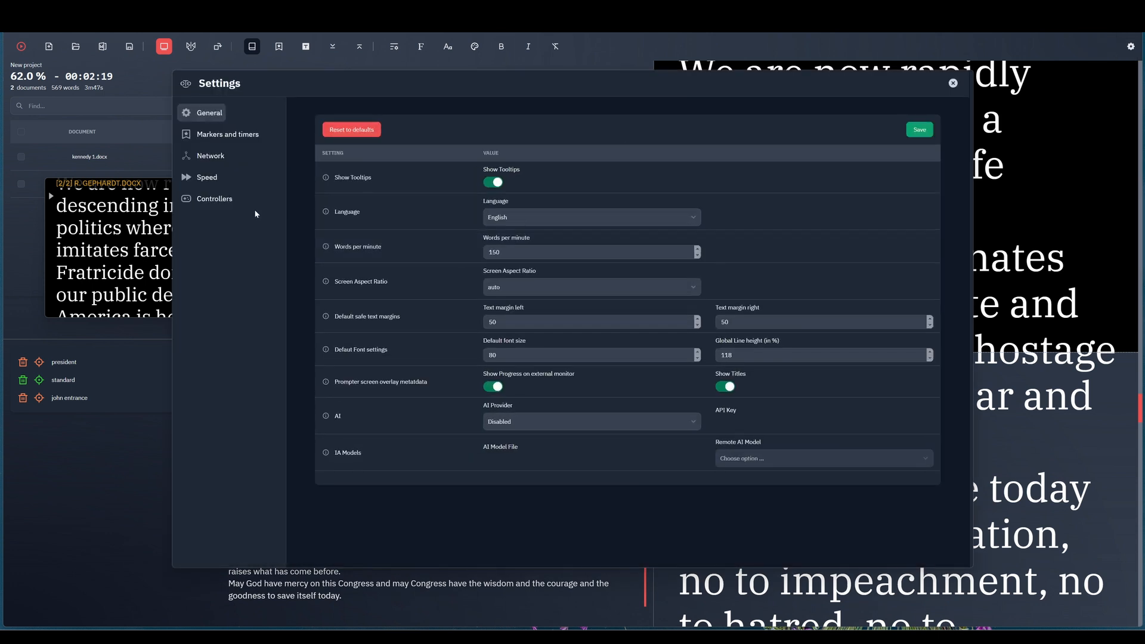
- Save the controller settings with the ShuttleXpress shuttle controller enabled
{"action": "left_click", "coordinate": [220, 198]}
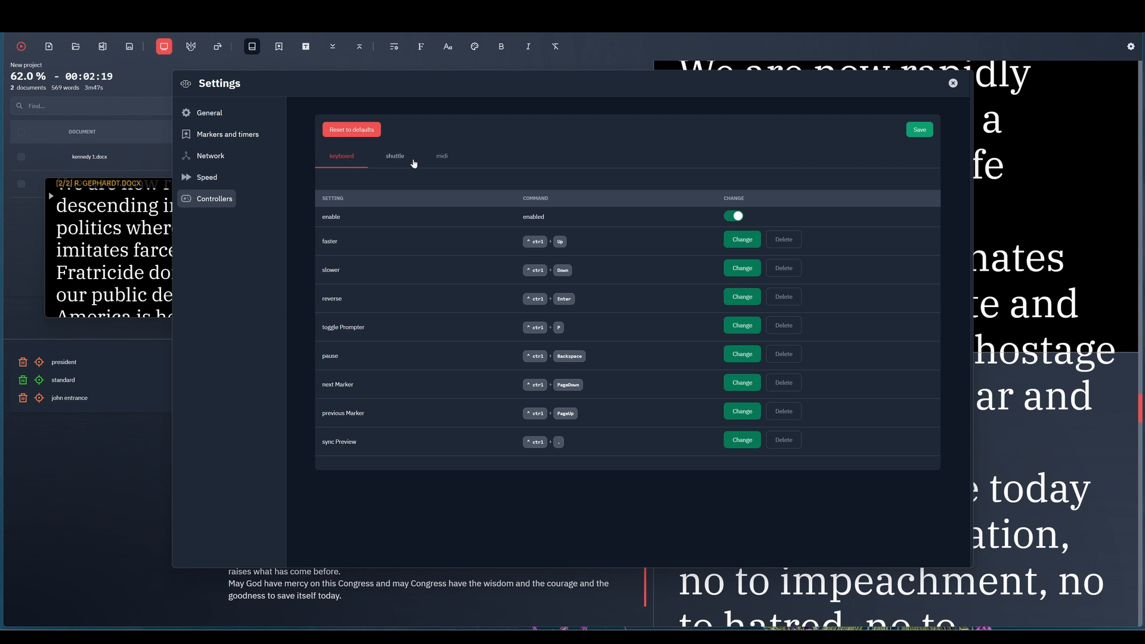
{"action": "left_click", "coordinate": [395, 157]}
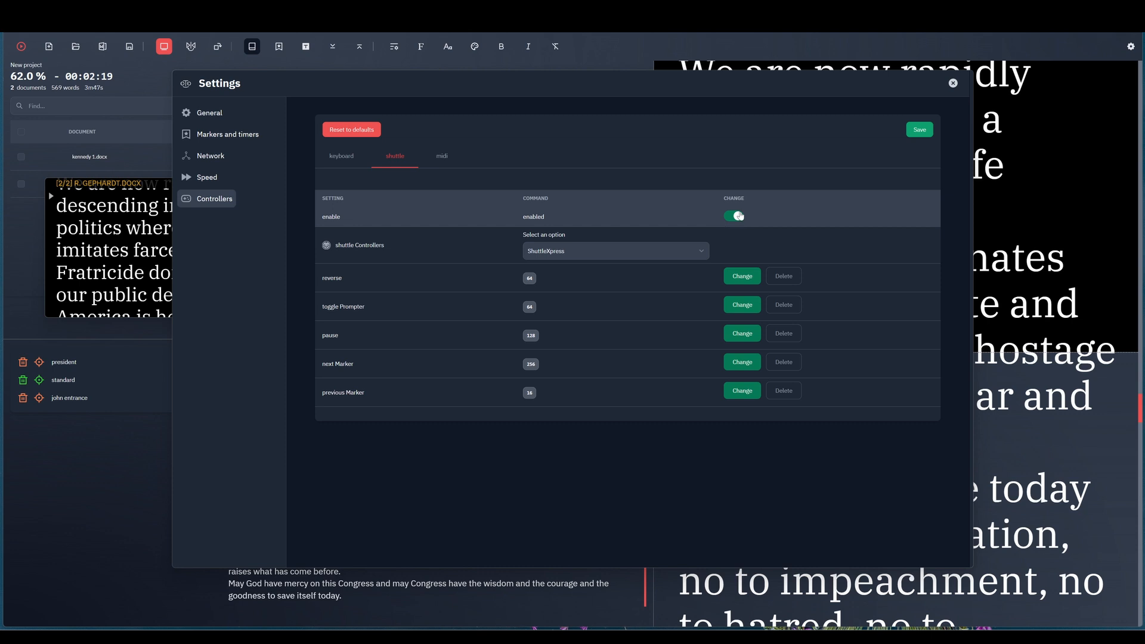
{"action": "left_click", "coordinate": [919, 130]}
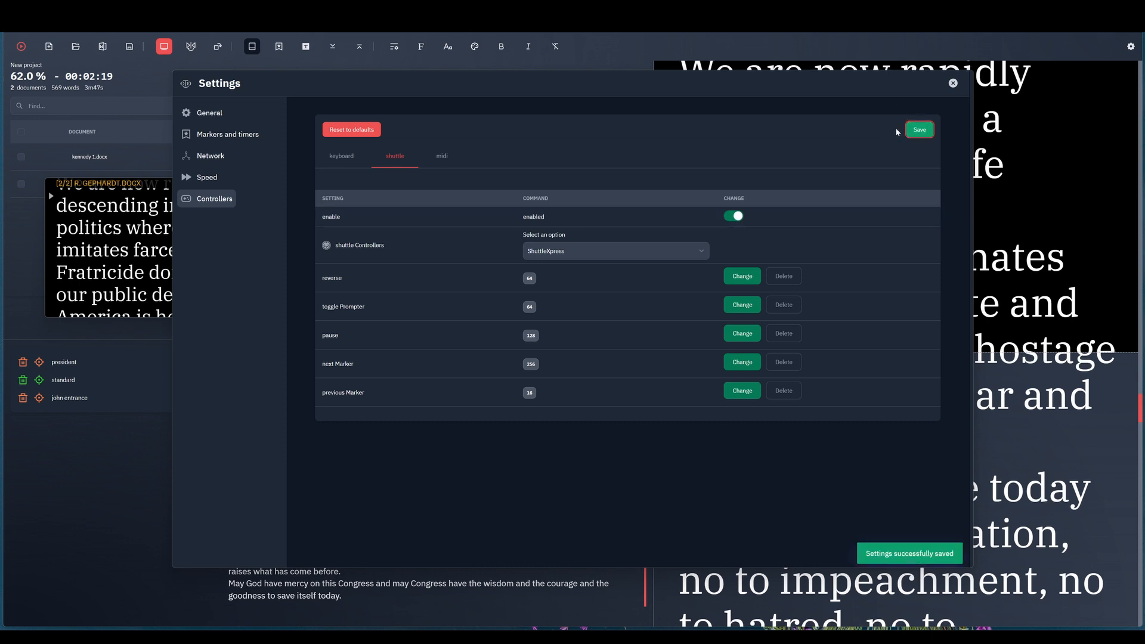
- Start prompting again, vary the scroll speed forward and in reverse with the shuttle, and bring it to 0
{"action": "left_click", "coordinate": [17, 51]}
{"action": "scroll", "coordinate": [796, 181], "scroll_direction": "down", "scroll_amount": 5}
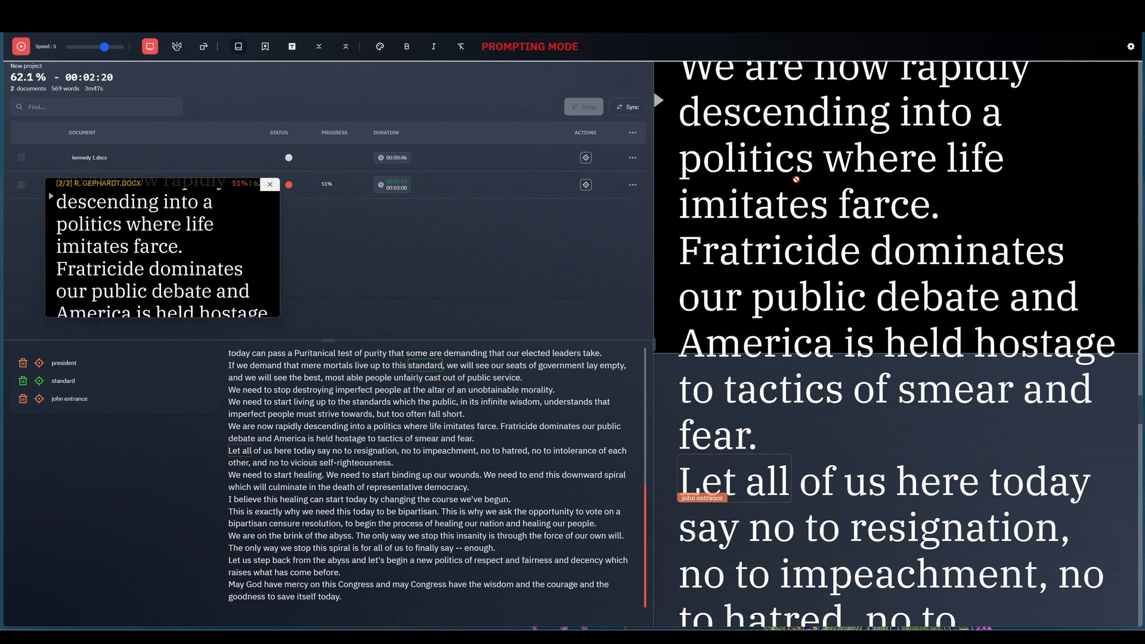
{"action": "scroll", "coordinate": [525, 285], "scroll_direction": "up", "scroll_amount": 12}
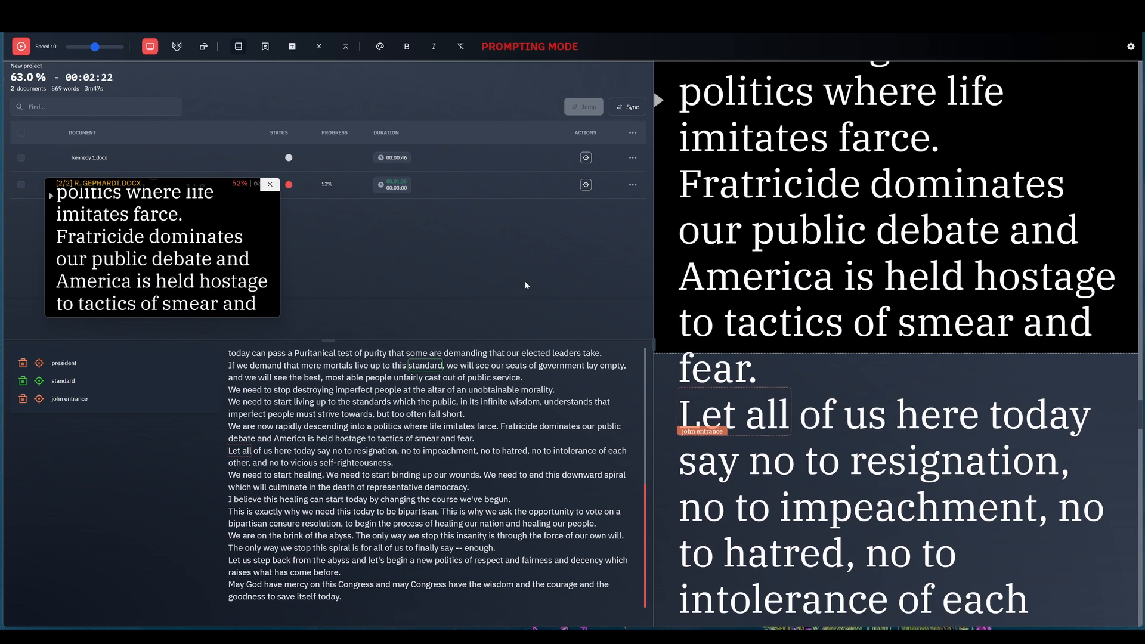
{"action": "scroll", "coordinate": [525, 285], "scroll_direction": "down", "scroll_amount": 5}
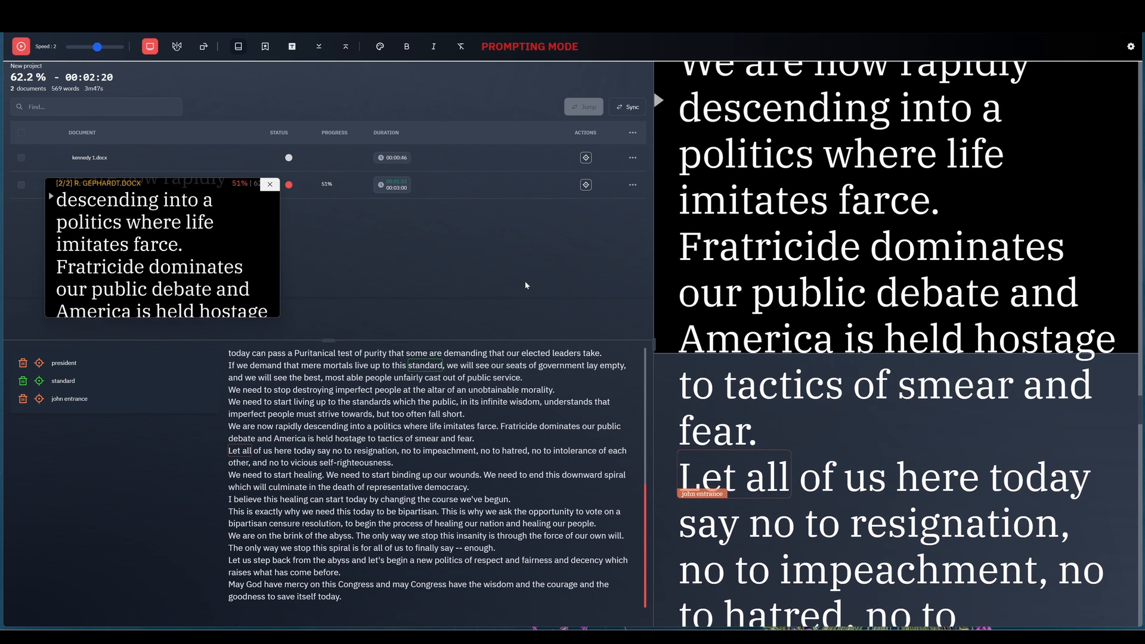
{"action": "scroll", "coordinate": [526, 285], "scroll_direction": "down", "scroll_amount": 3}
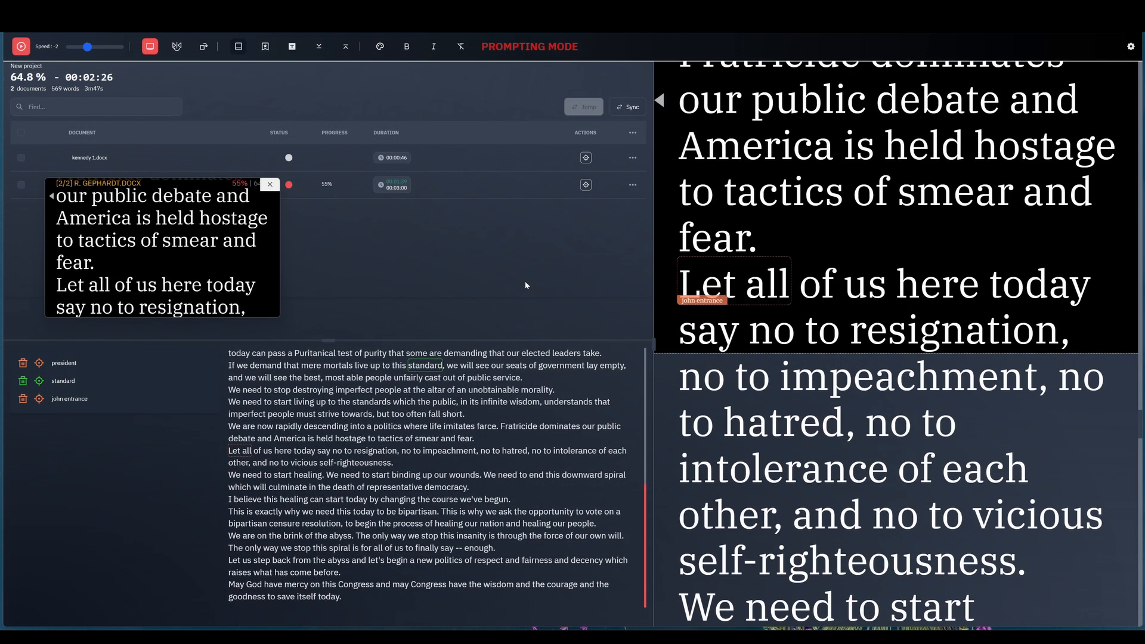
{"action": "key", "text": "Up"}
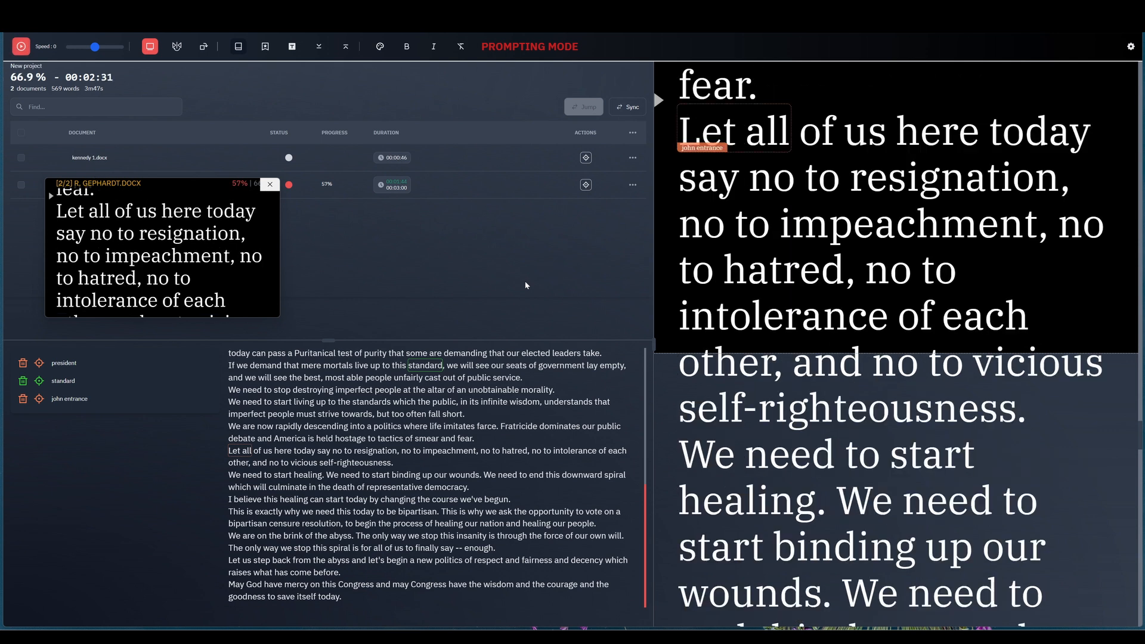
- Step the teleprompter through the previous and next markers while in prompting mode
{"action": "key", "text": "Page_Up"}
{"action": "key", "text": "Page_Up"}
{"action": "key", "text": "Page_Down"}
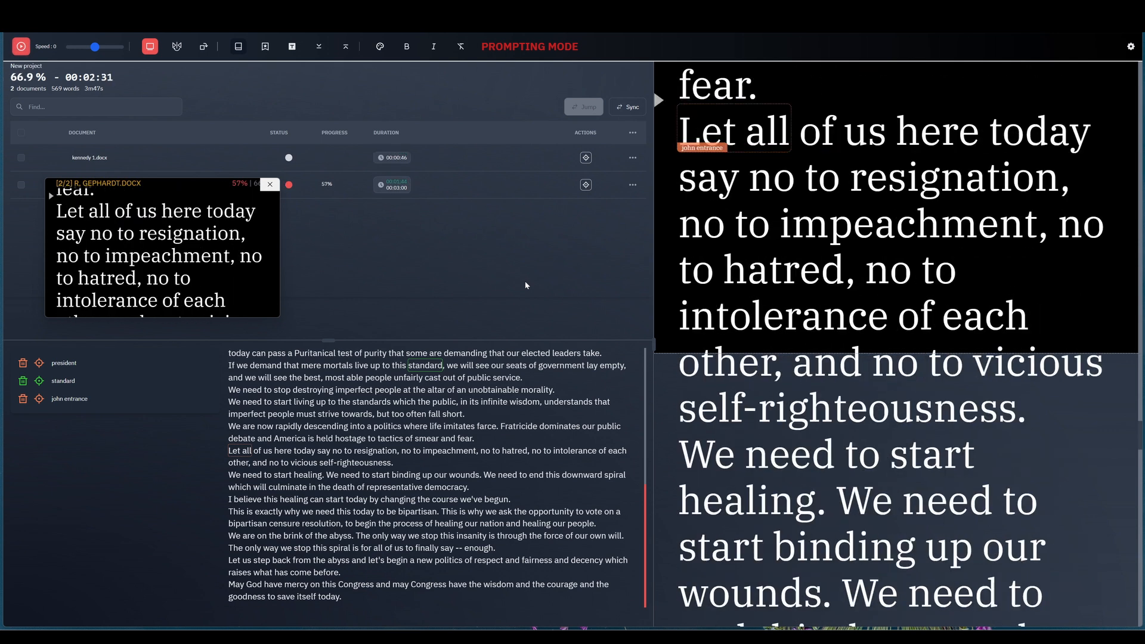